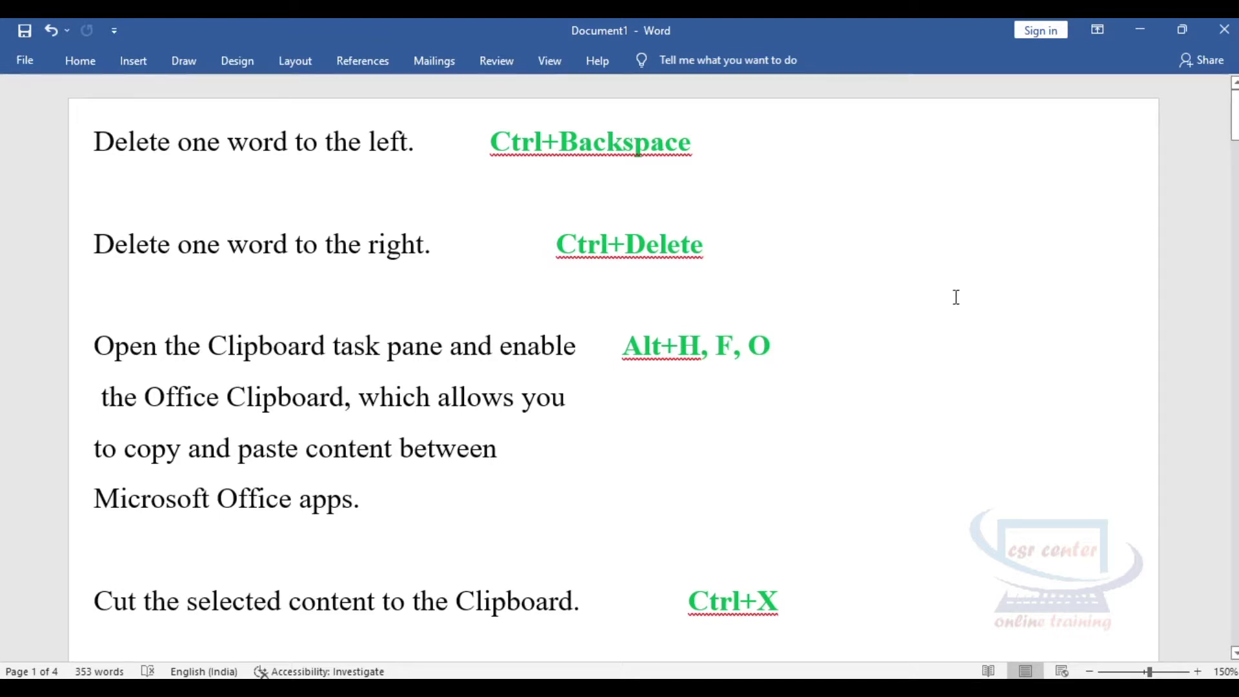
- Delete the last characters of 'left' one at a time with Backspace, retyping 'ft.' in between
left_click_drag(497, 145, 741, 153)
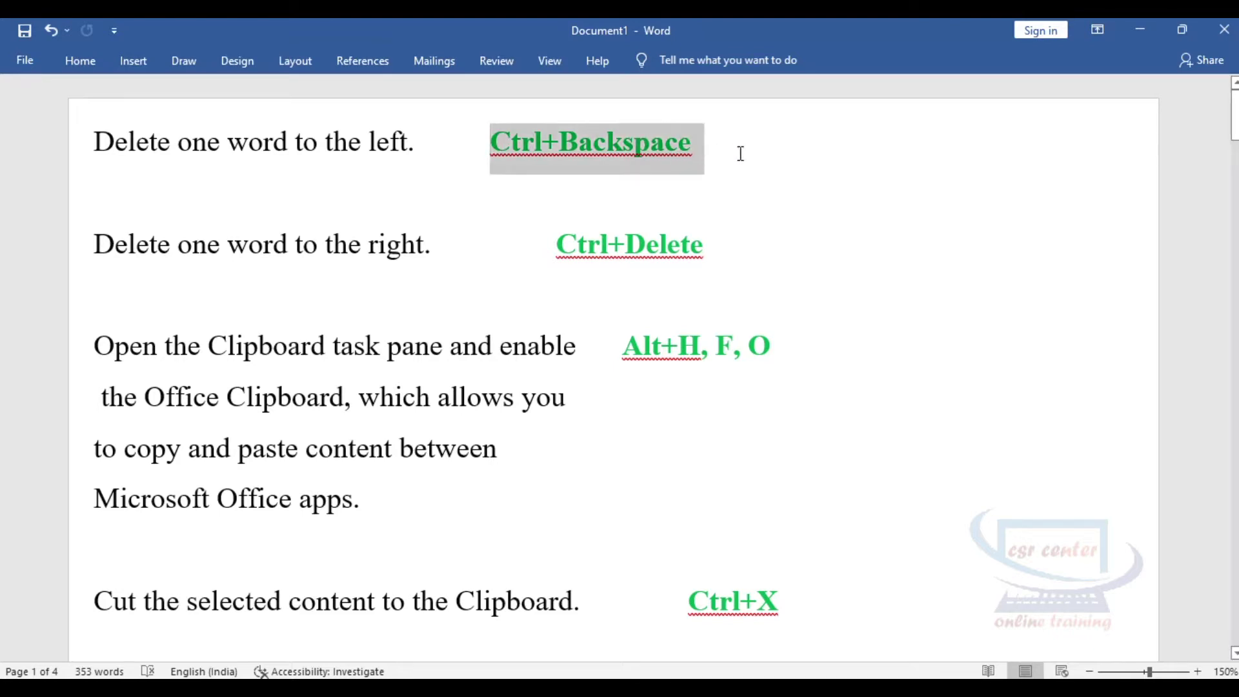
left_click(552, 130)
left_click(416, 142)
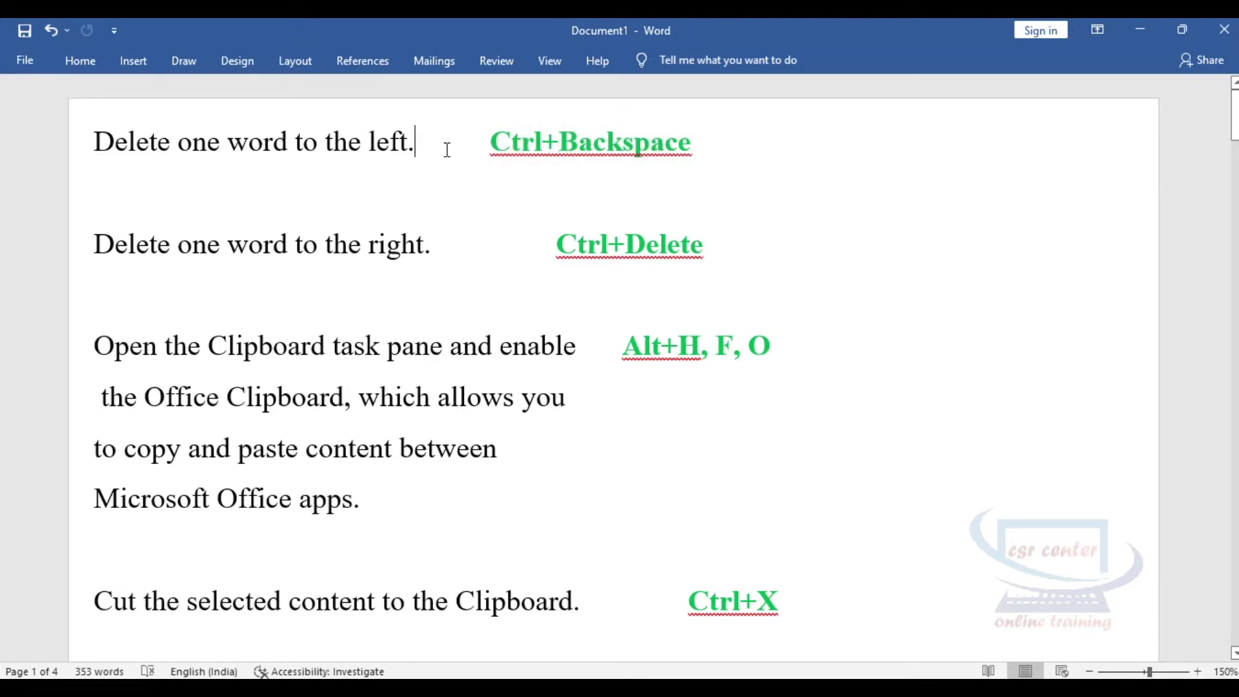
key("BackSpace")
key("BackSpace")
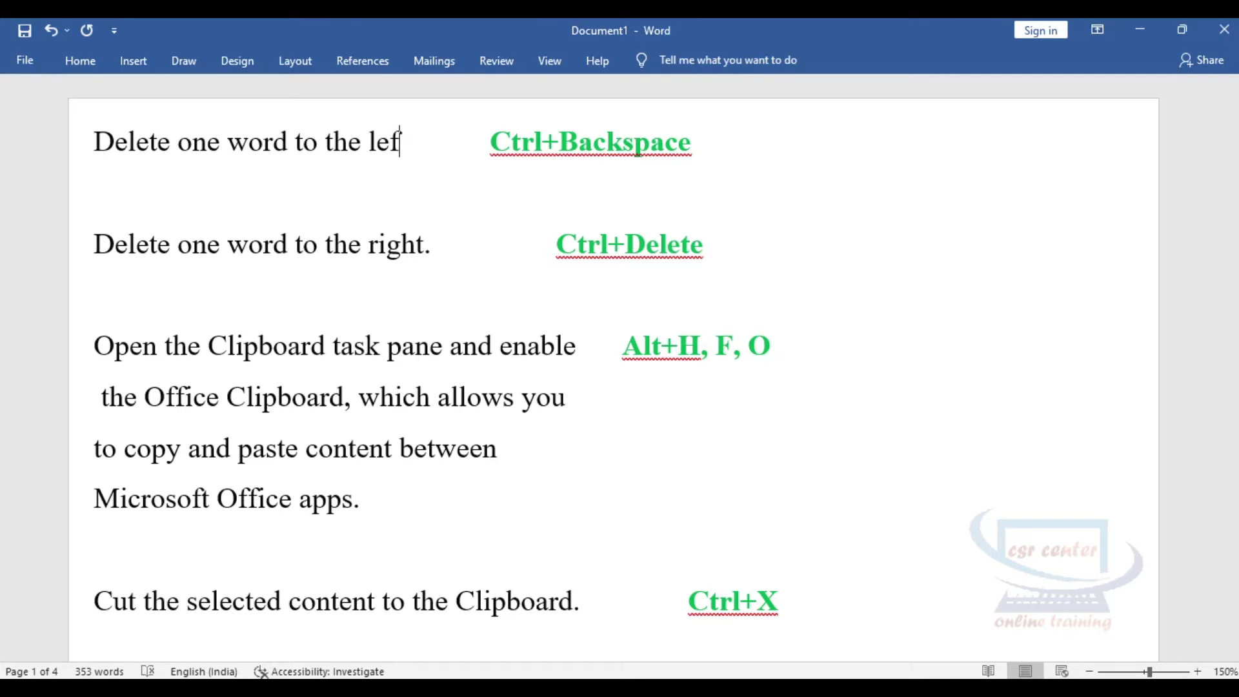
key("BackSpace")
type("ft.")
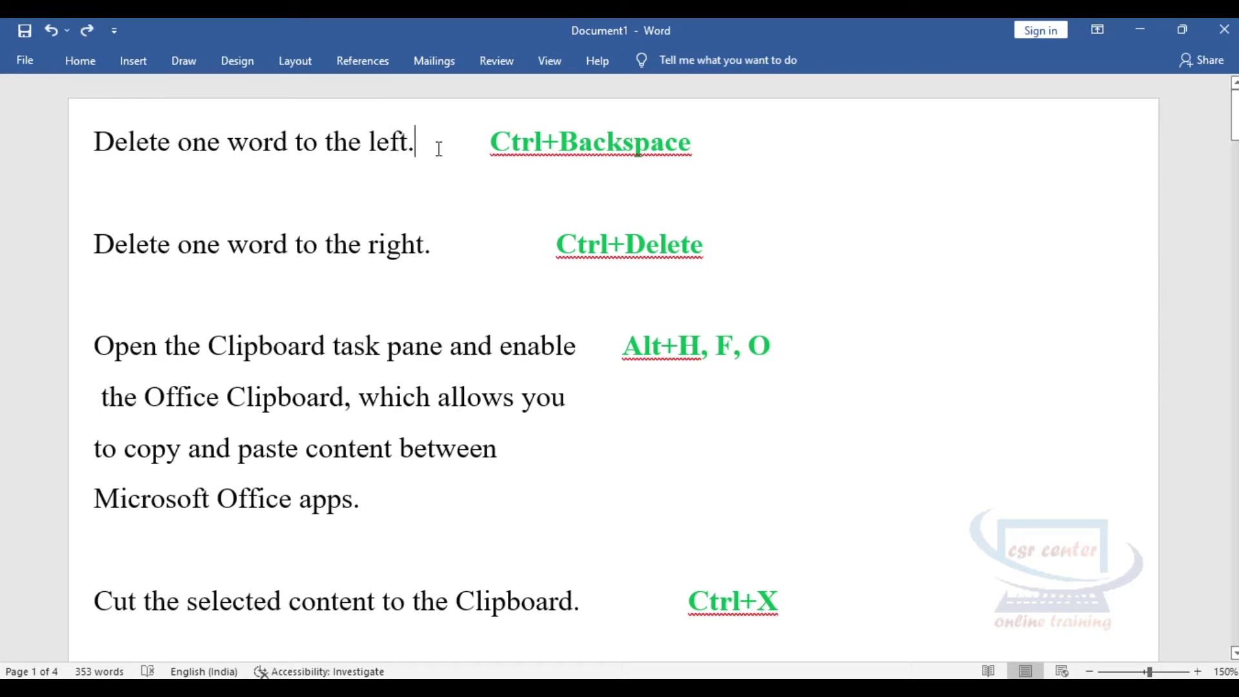
key("BackSpace")
key("BackSpace")
key("BackSpace")
key("BackSpace")
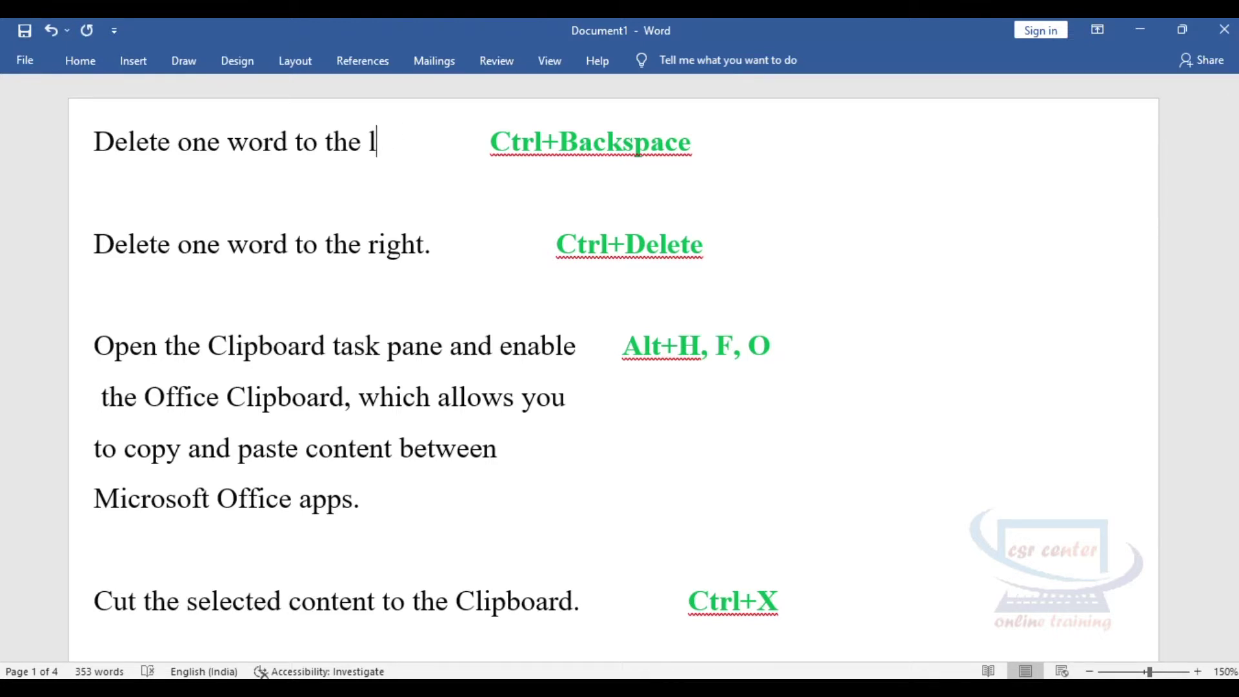
- Demonstrate Ctrl+Backspace deleting the whole word 'left', undoing each deletion to restore it
key("ctrl+z")
key("ctrl+z")
key("ctrl+z")
key("ctrl+z")
key("BackSpace")
key("ctrl+BackSpace")
key("ctrl+BackSpace")
key("ctrl+BackSpace")
key("ctrl+BackSpace")
key("ctrl+BackSpace")
key("ctrl+BackSpace")
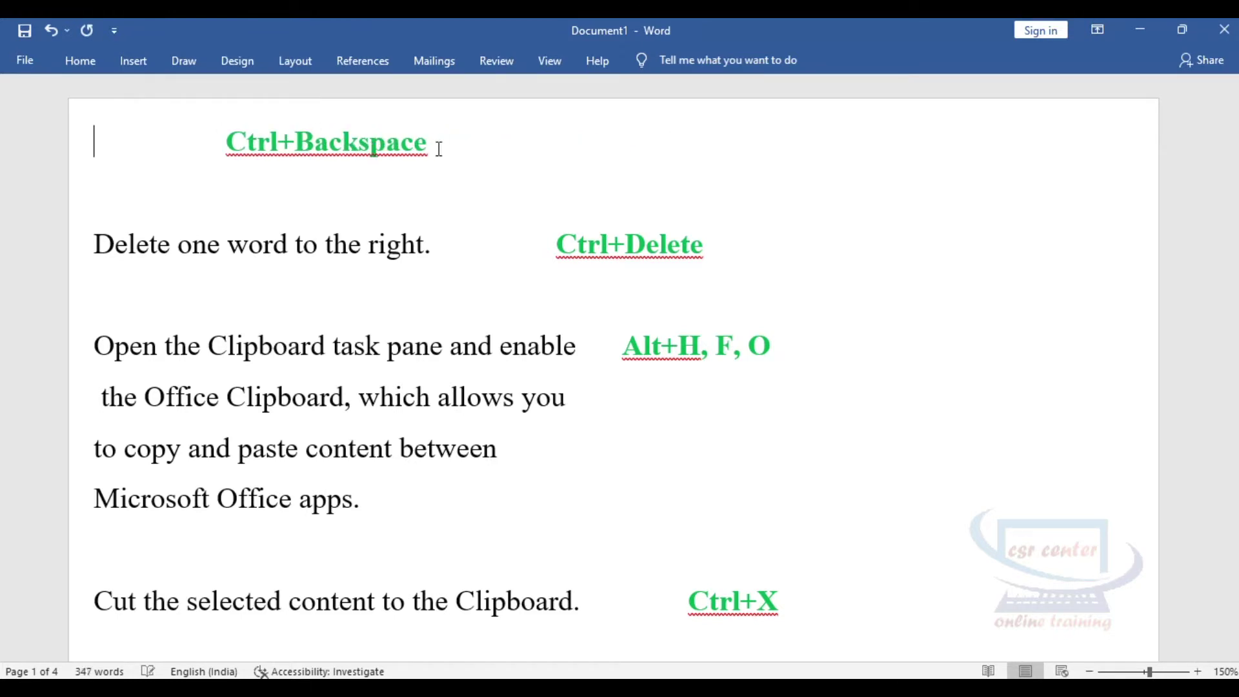
key("ctrl+z")
key("ctrl+z")
key("ctrl+z")
key("ctrl+z")
key("ctrl+z")
key("ctrl+z")
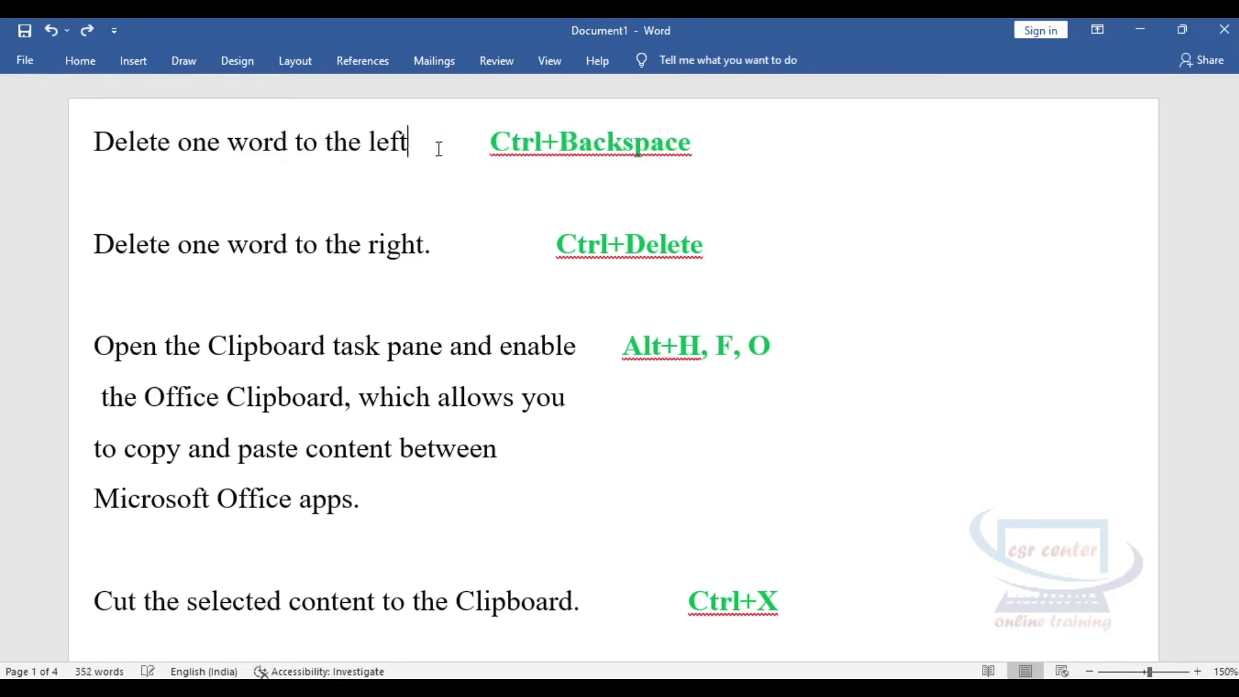
key("ctrl+Delete")
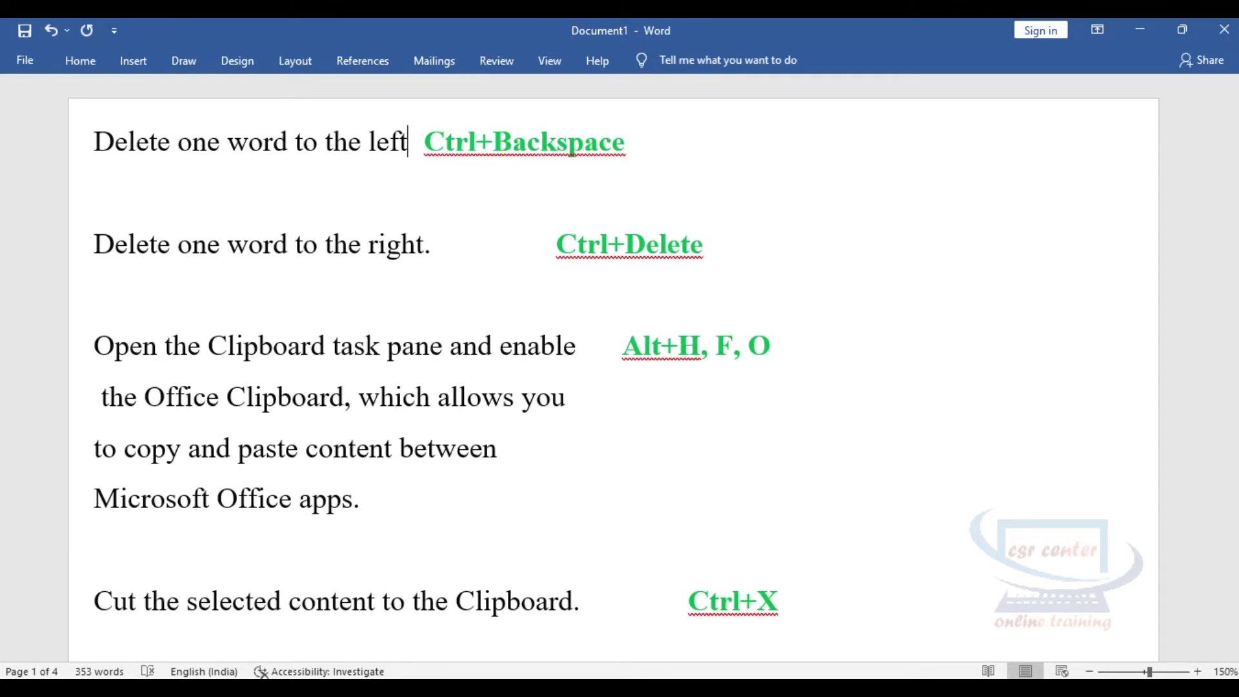
key("ctrl+BackSpace")
key("ctrl+z")
key("ctrl+z")
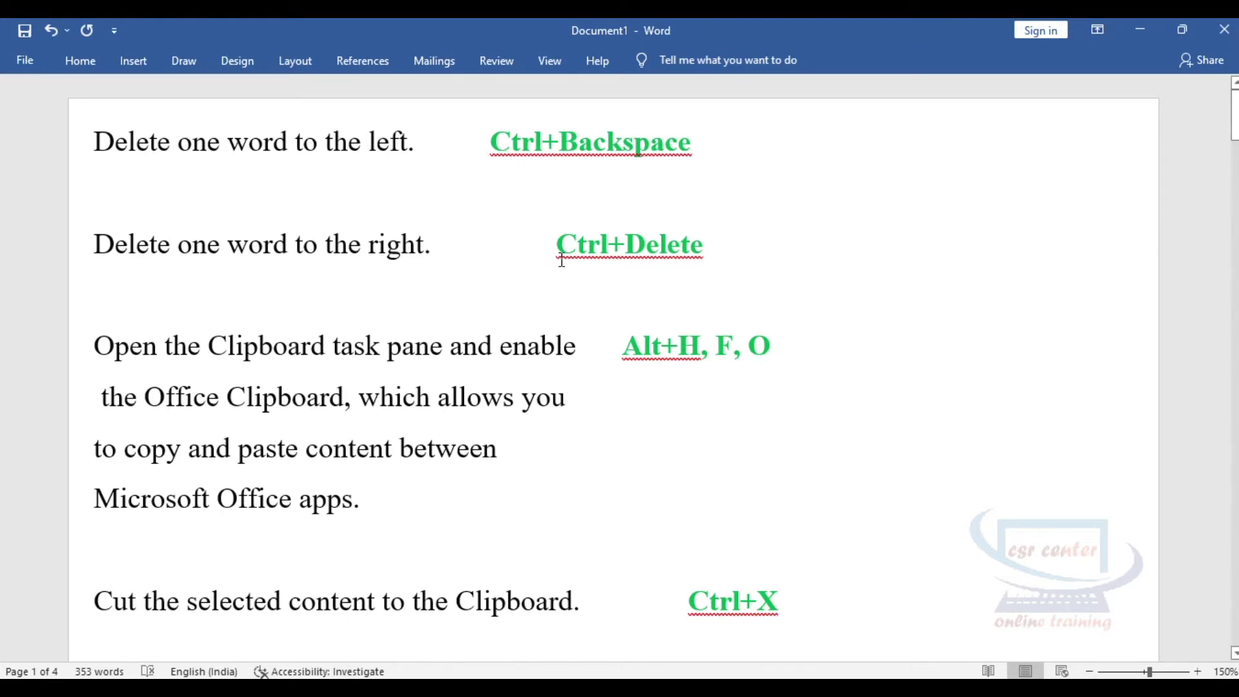
- Delete single letters around 'right' with Backspace and Delete, undoing each change
left_click_drag(556, 251, 719, 252)
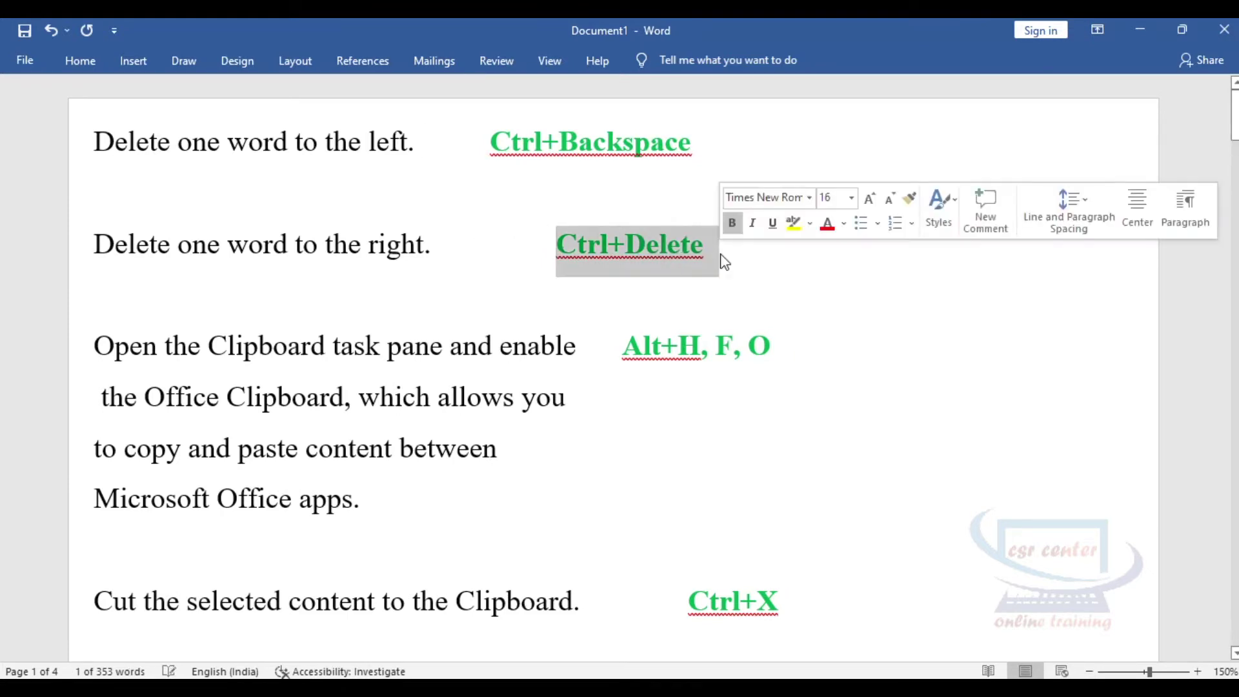
left_click(669, 284)
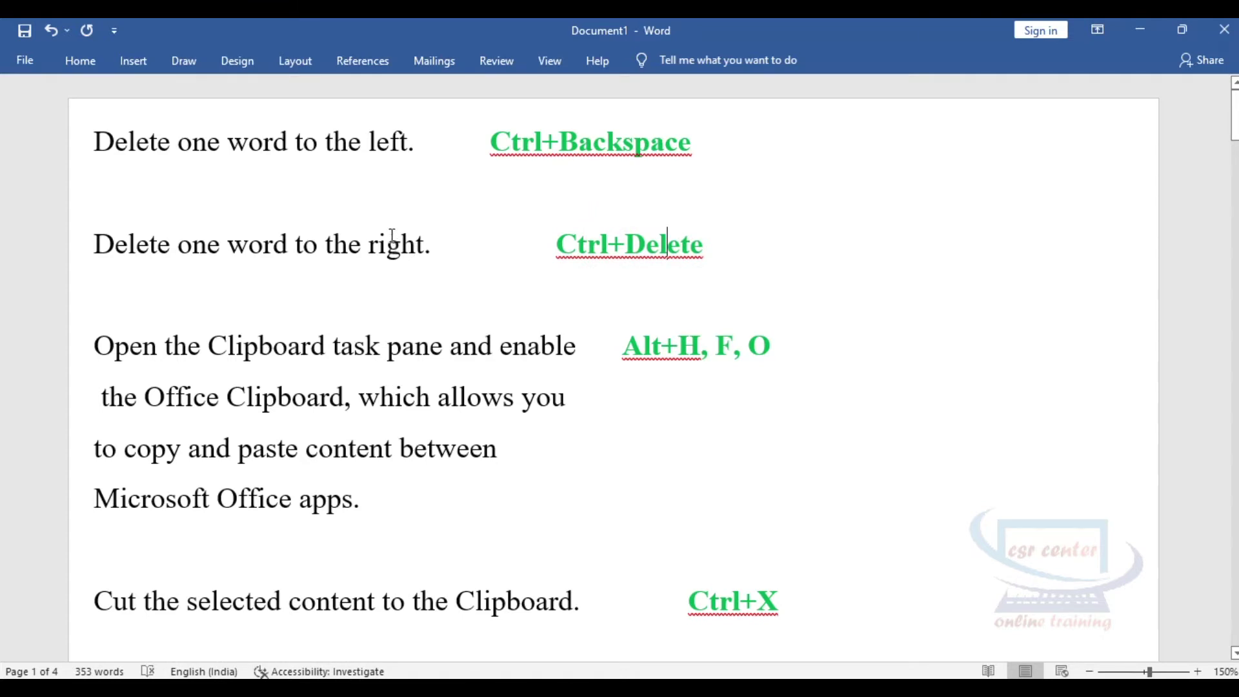
left_click(363, 256)
key("BackSpace")
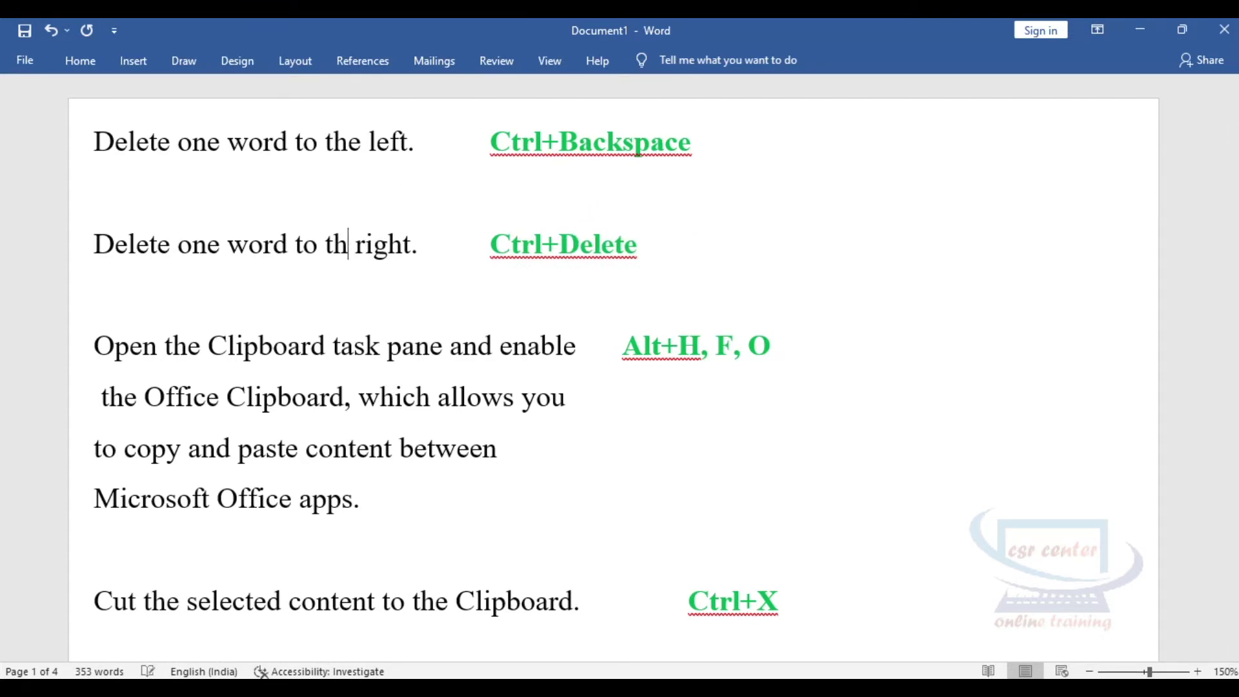
key("ctrl+z")
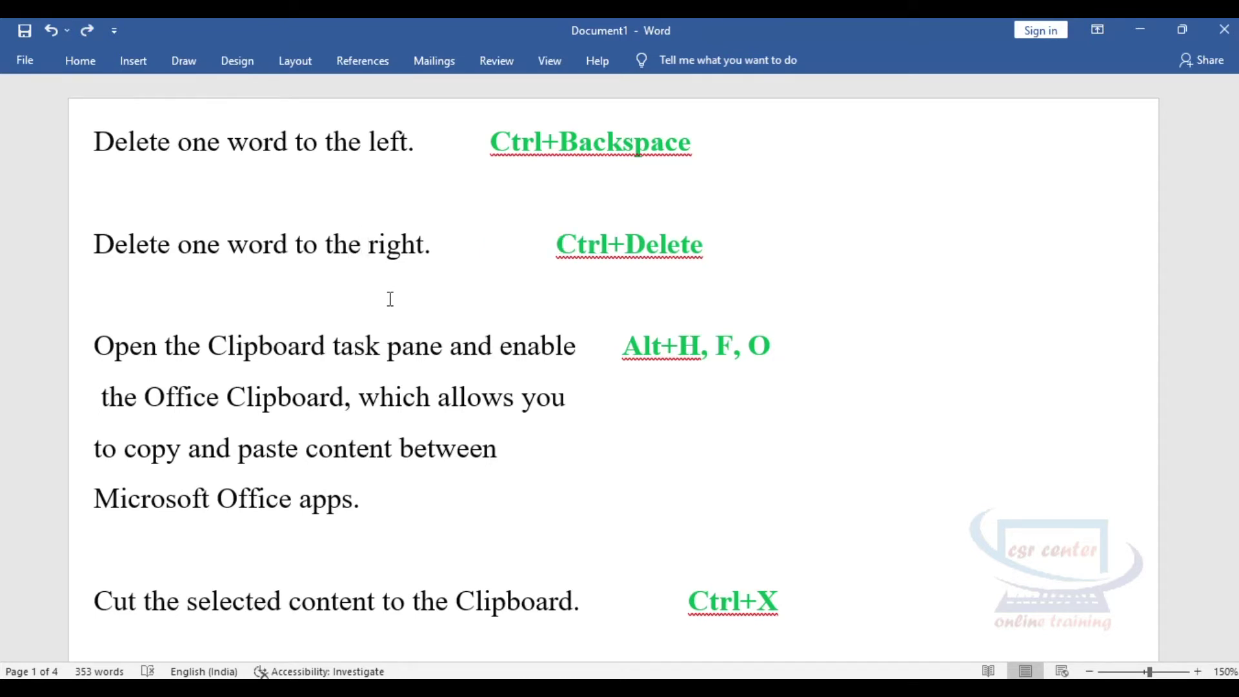
key("Delete")
key("Delete")
key("Delete")
key("Delete")
key("ctrl+z")
key("ctrl+z")
key("ctrl+z")
key("ctrl+z")
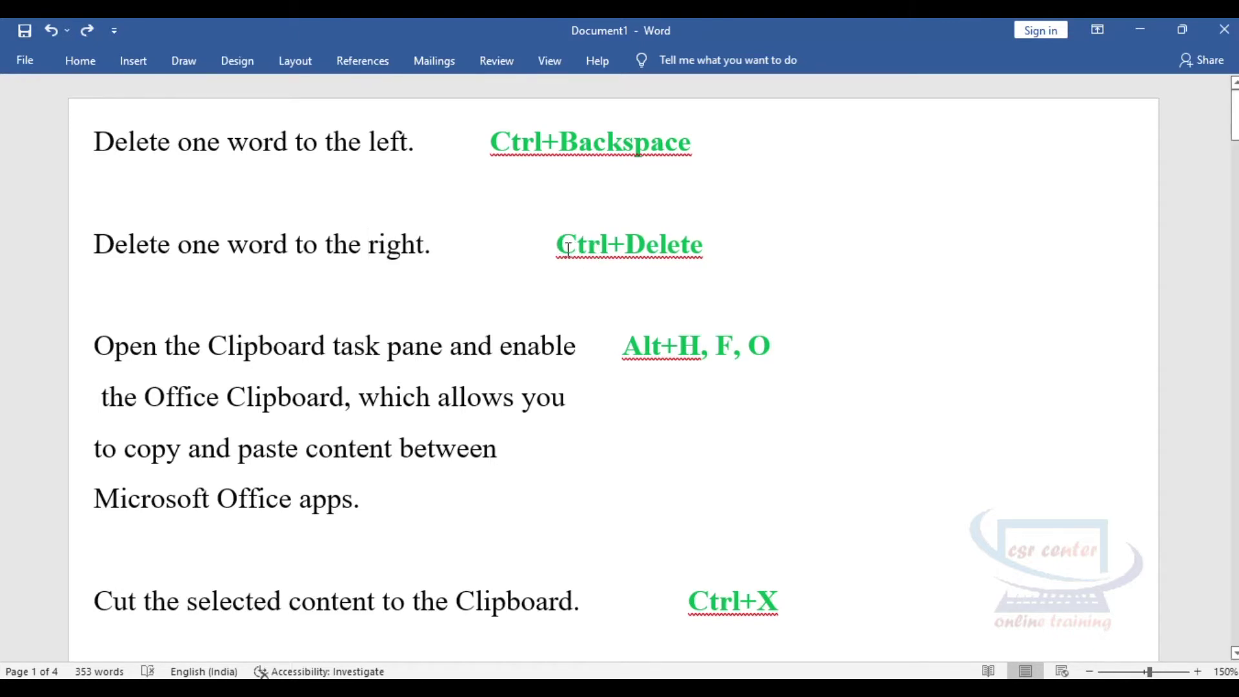
- Demonstrate Ctrl+Delete removing the words 'the' and 'right', then undo to restore them
left_click_drag(559, 245, 703, 259)
left_click(624, 252)
left_click(324, 247)
key("ctrl+Delete")
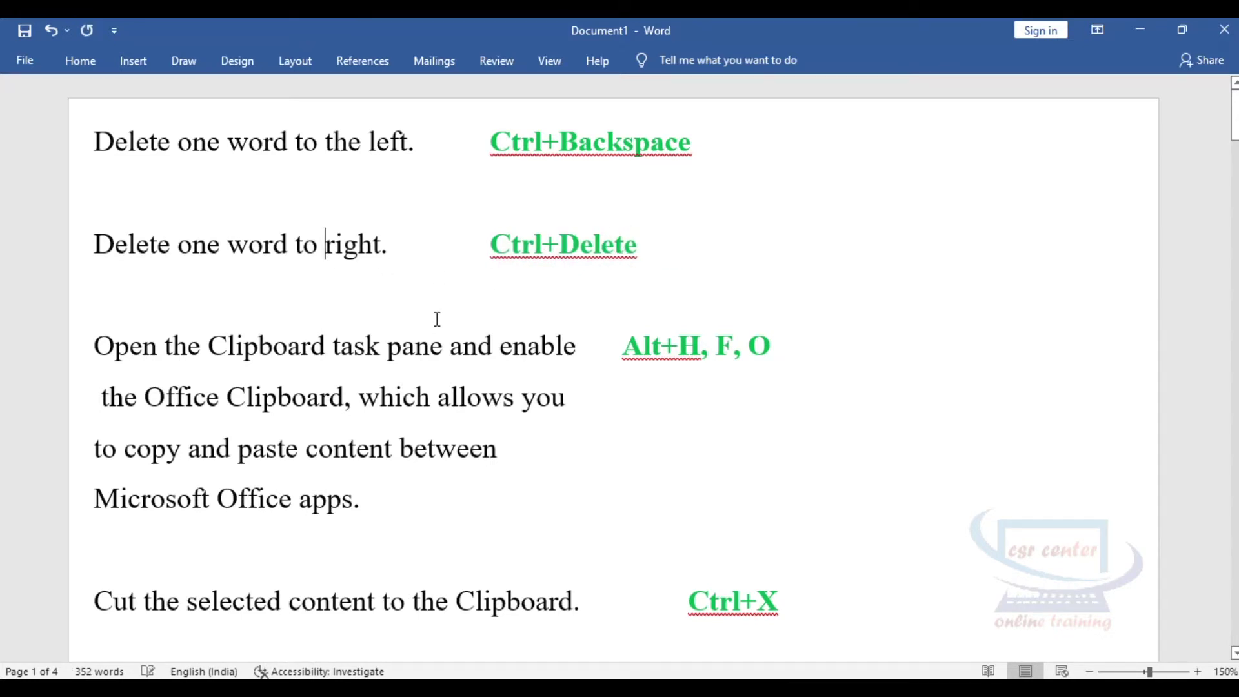
key("ctrl+Delete")
key("ctrl+z")
key("ctrl+z")
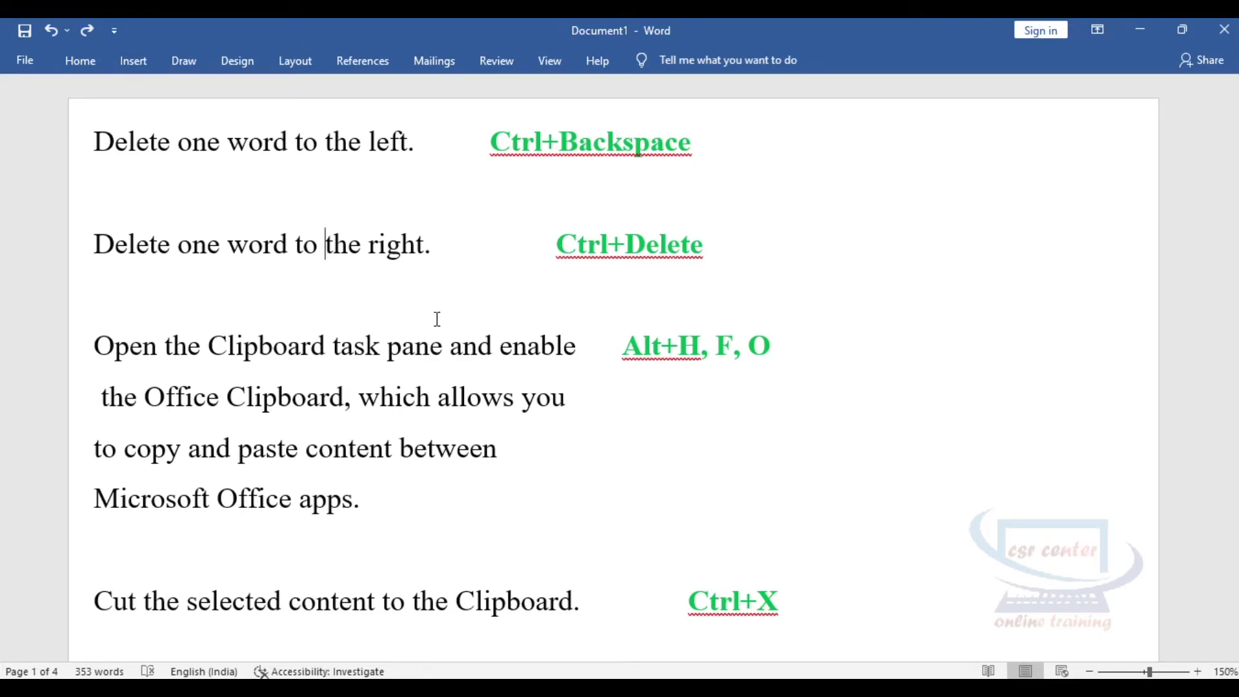
left_click_drag(72, 142, 666, 274)
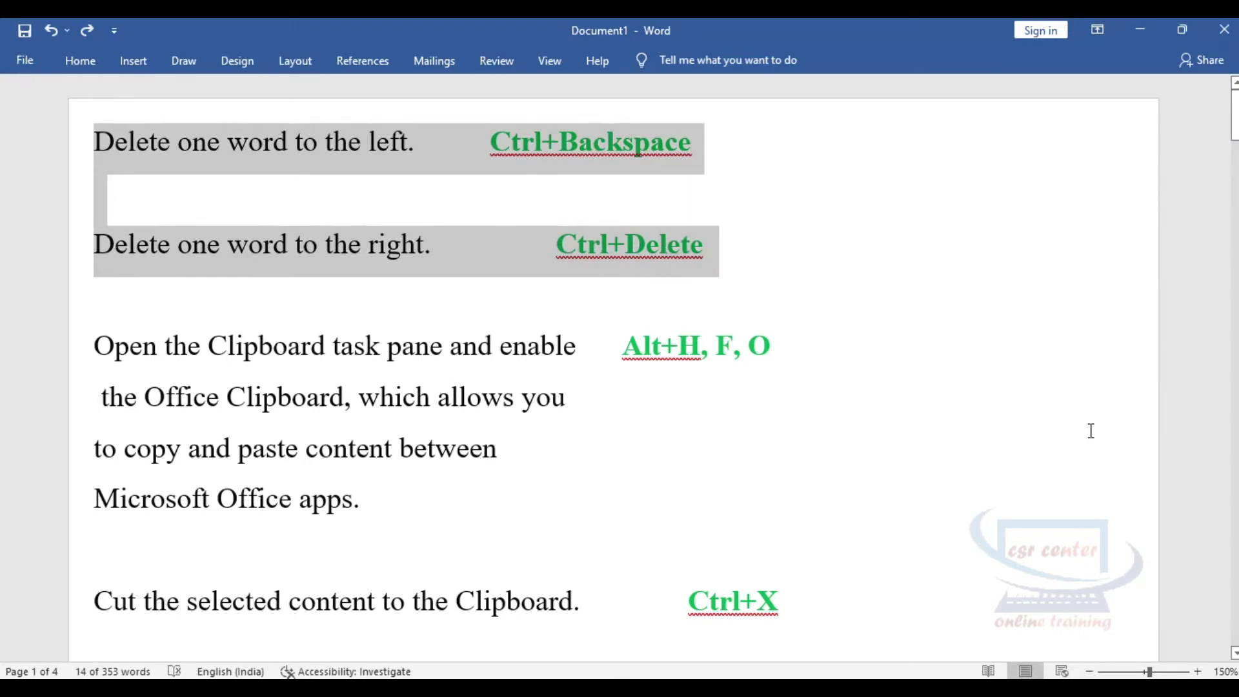
left_click(805, 238)
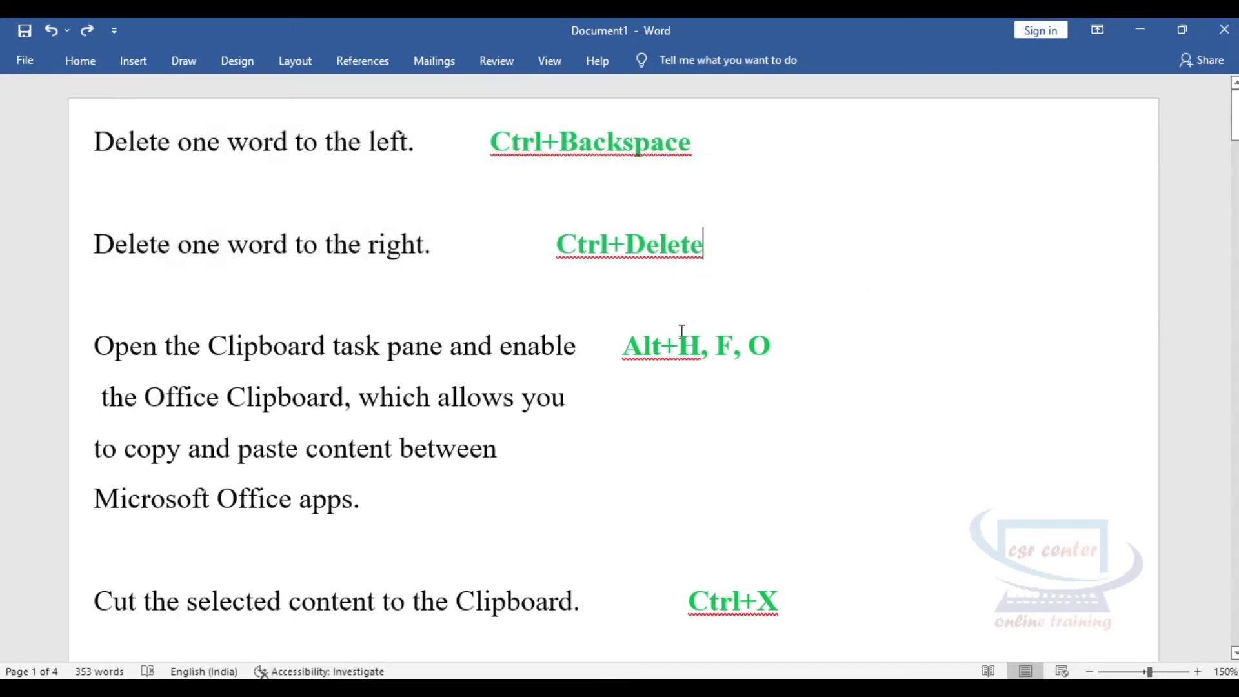
- Open the Office Clipboard task pane with Alt+H, F, O
left_click(372, 330)
scroll(372, 331, "down", 1)
scroll(371, 330, "up", 1)
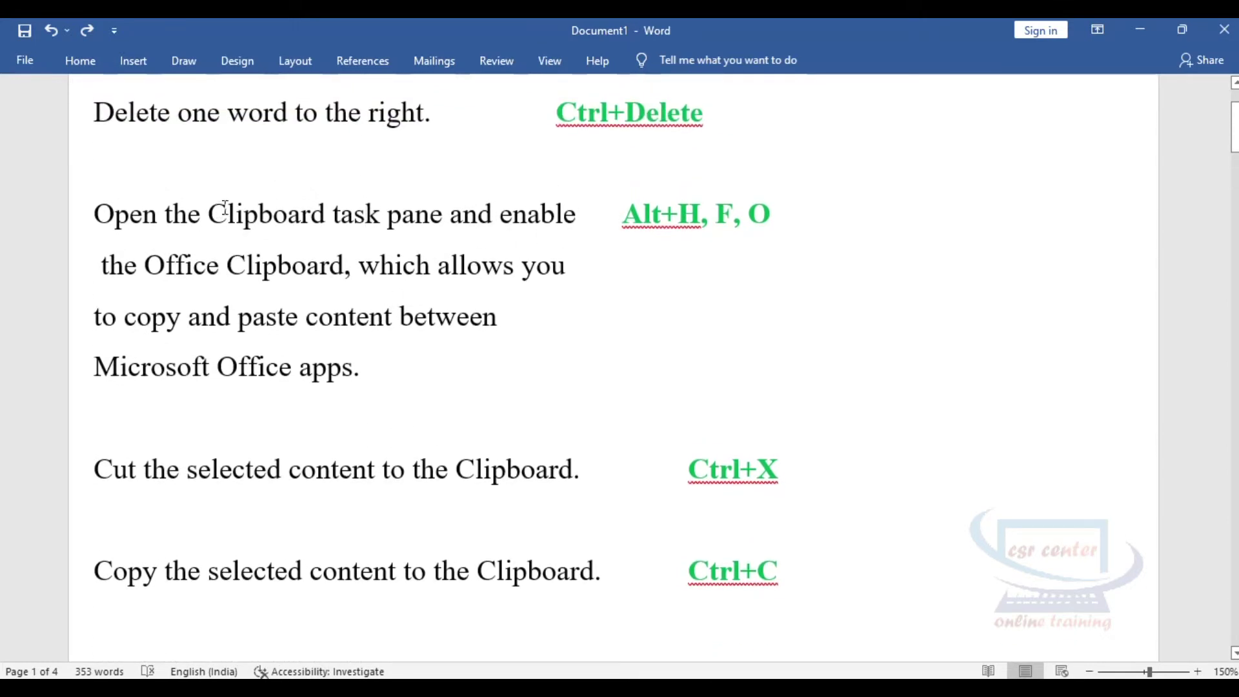
left_click_drag(236, 208, 576, 214)
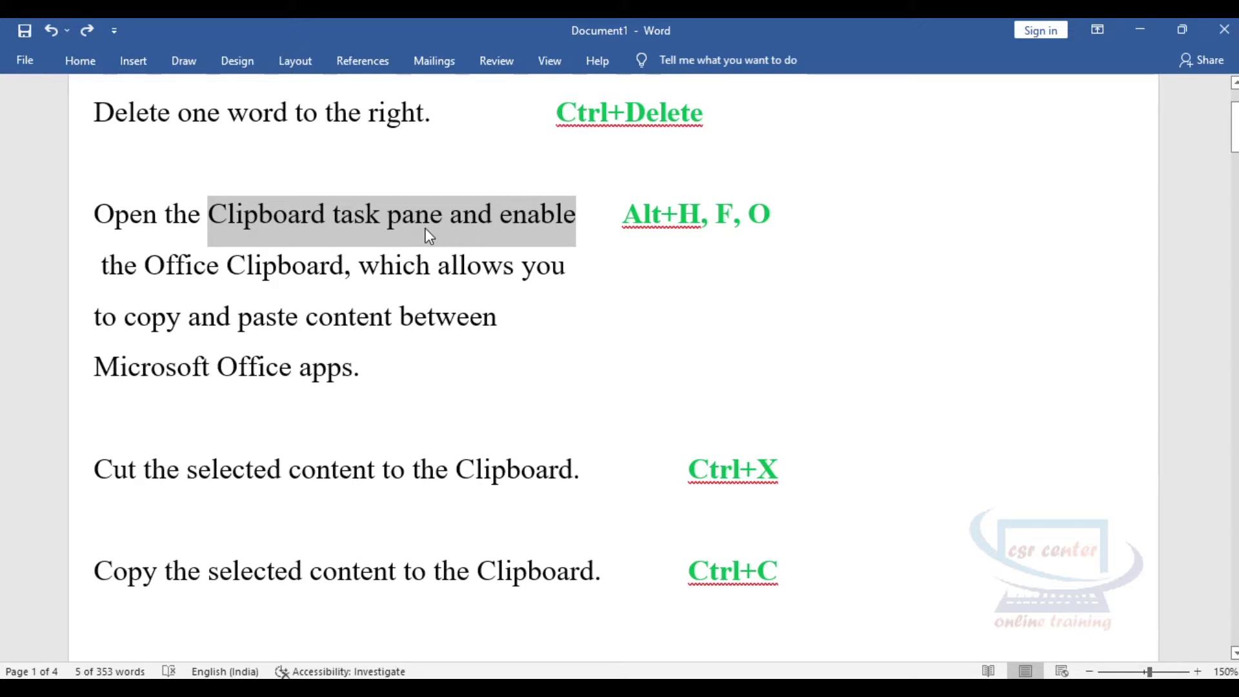
left_click(540, 216)
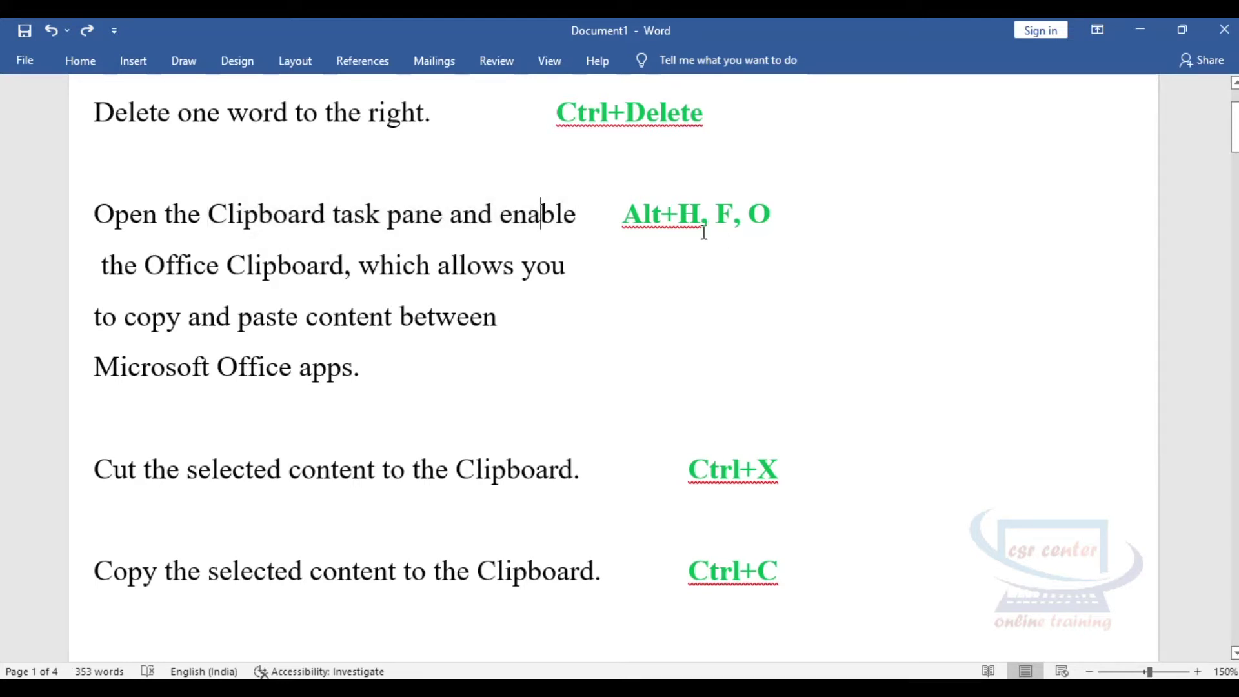
key("alt+h")
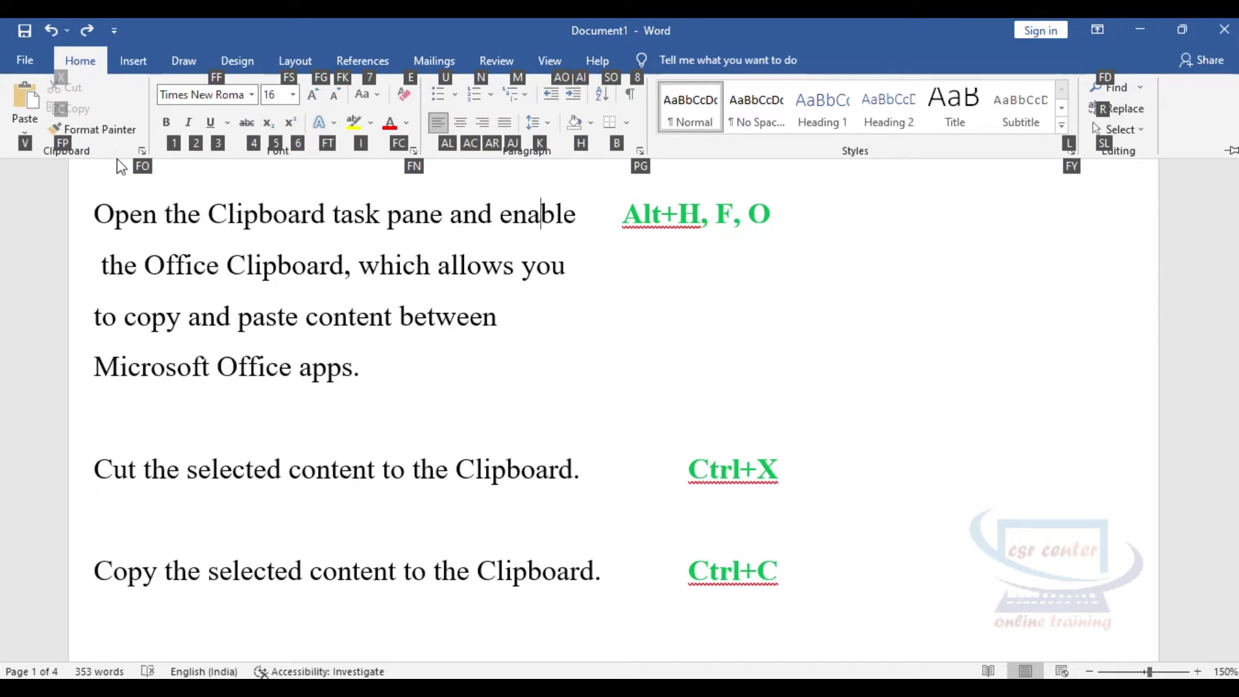
key("f")
key("o")
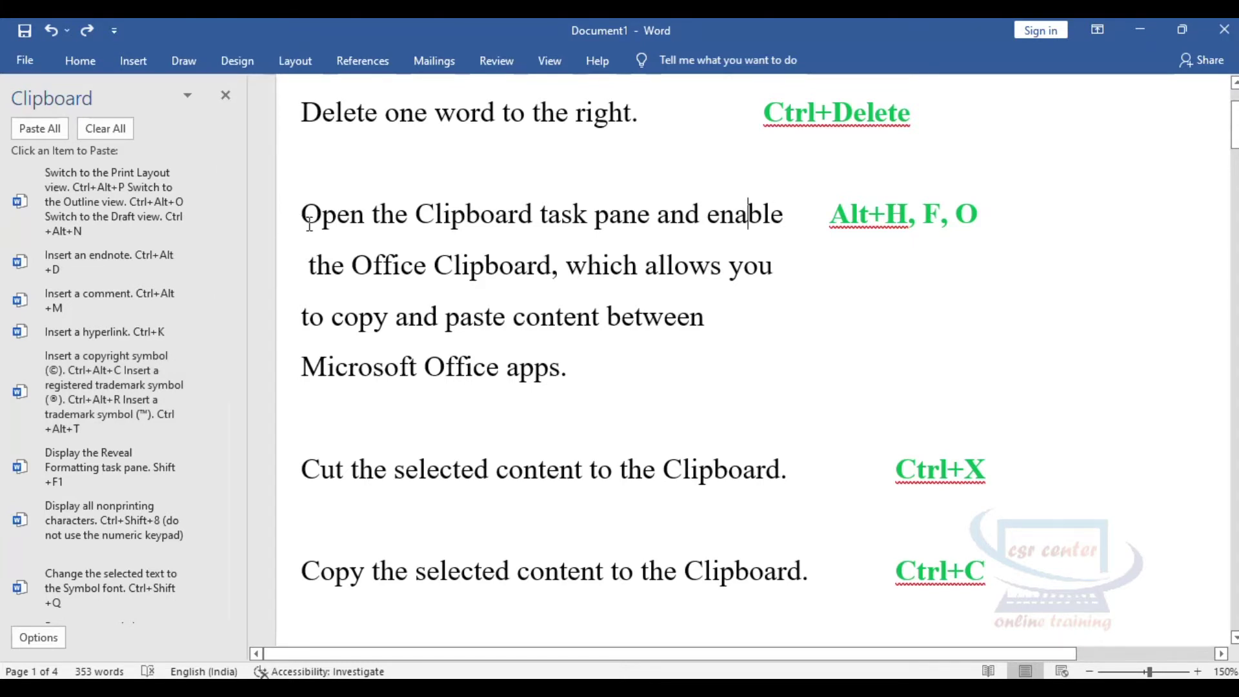
mouse_move(116, 391)
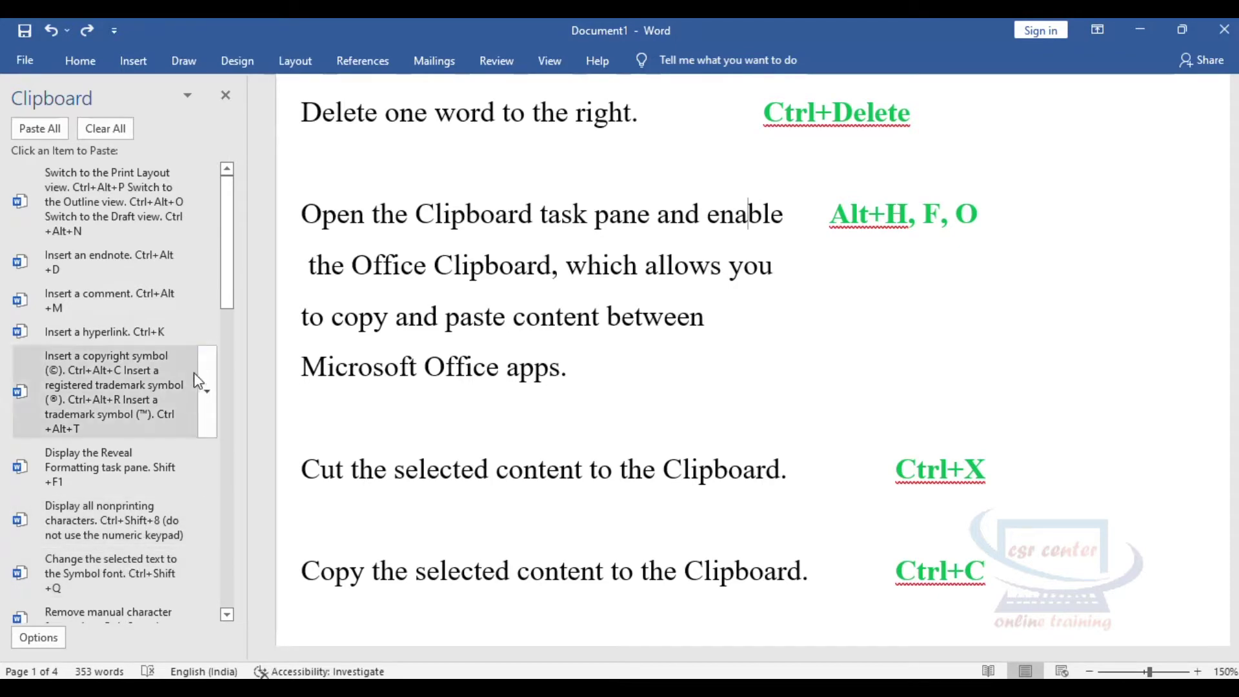
- Select the Ctrl+X, Ctrl+C and Ctrl+V shortcut texts, then empty the Office Clipboard with Clear All
left_click_drag(227, 287, 227, 590)
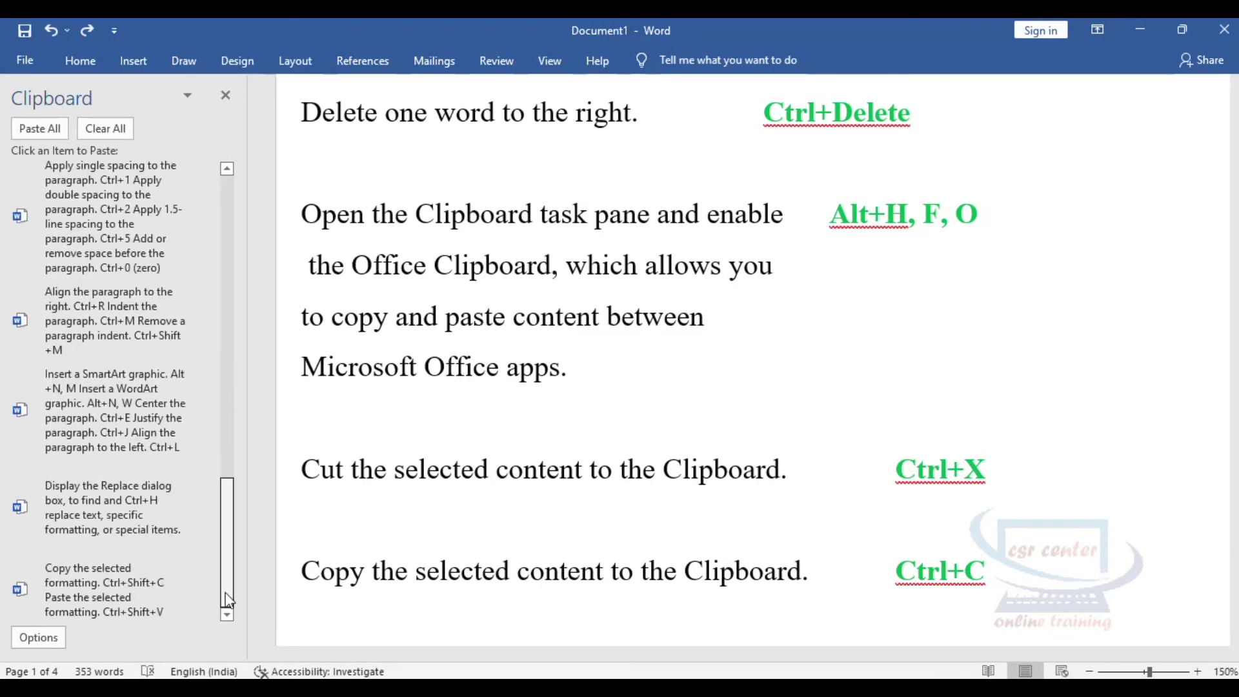
scroll(1040, 288, "down", 3)
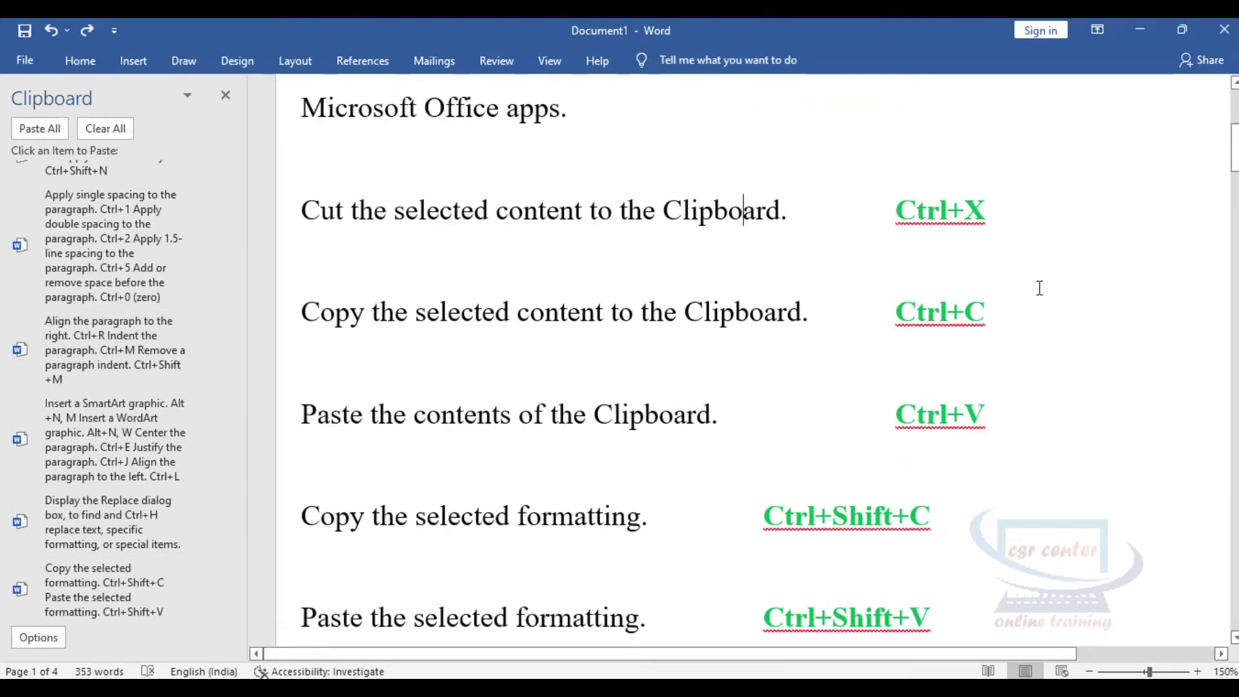
left_click_drag(897, 211, 1015, 214)
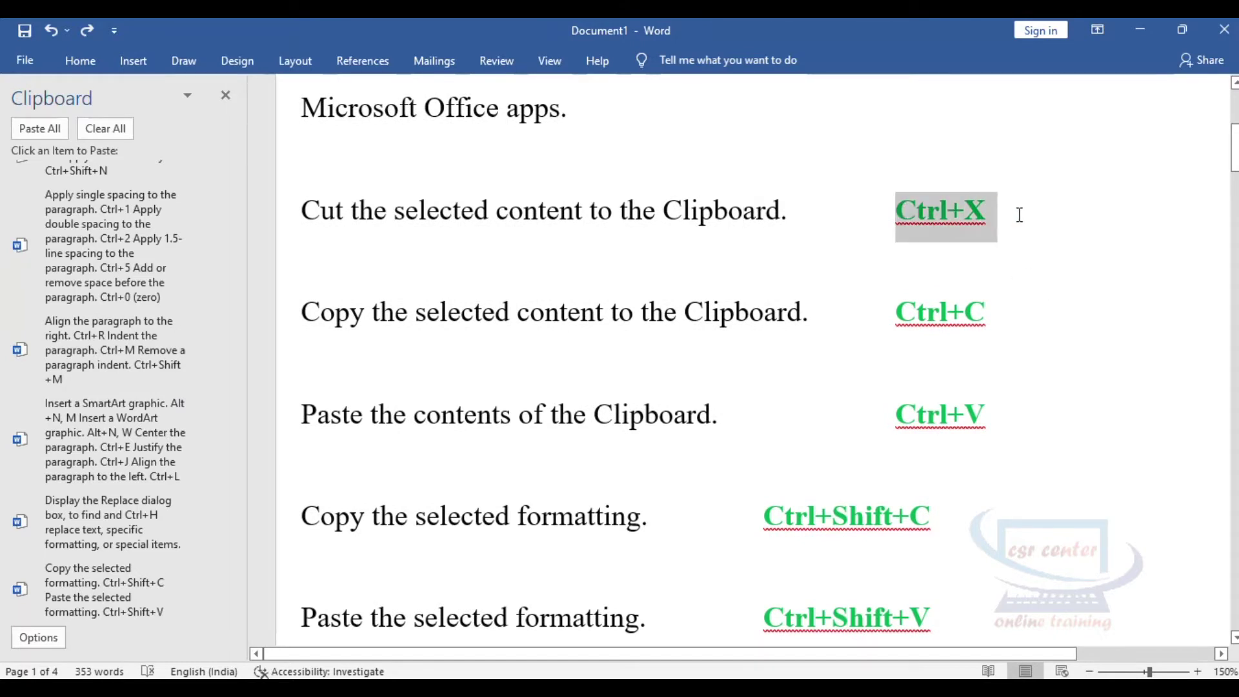
triple_click(999, 311)
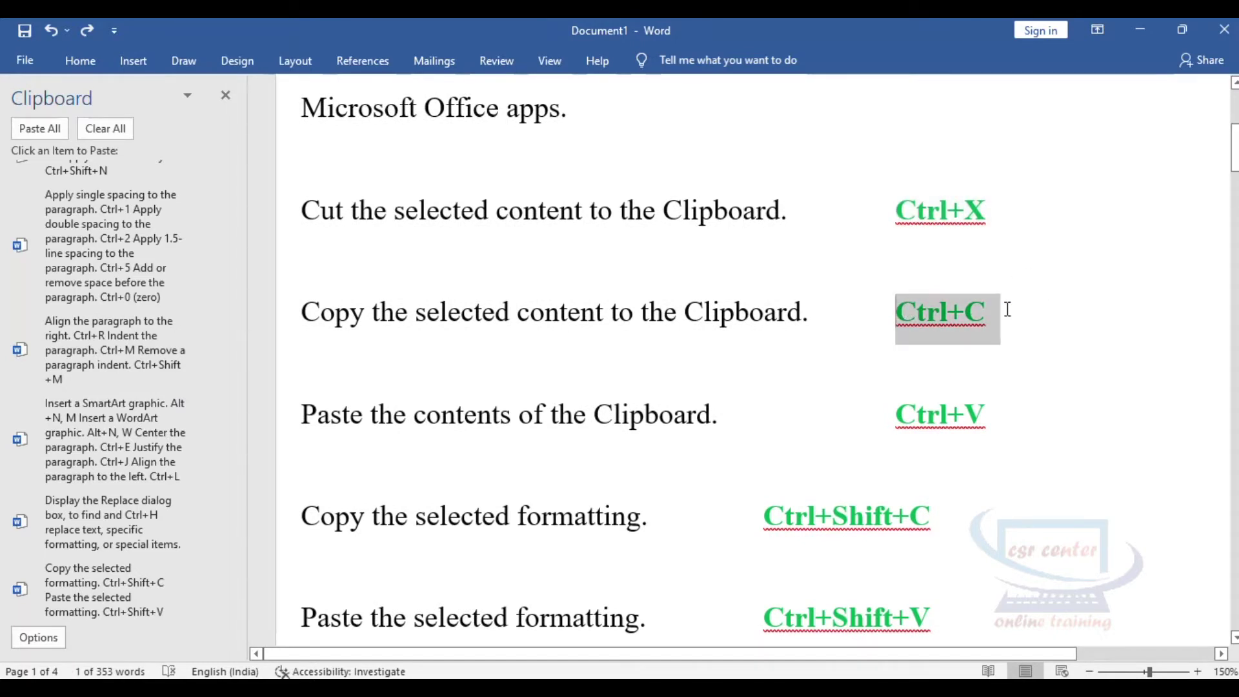
left_click(1026, 415)
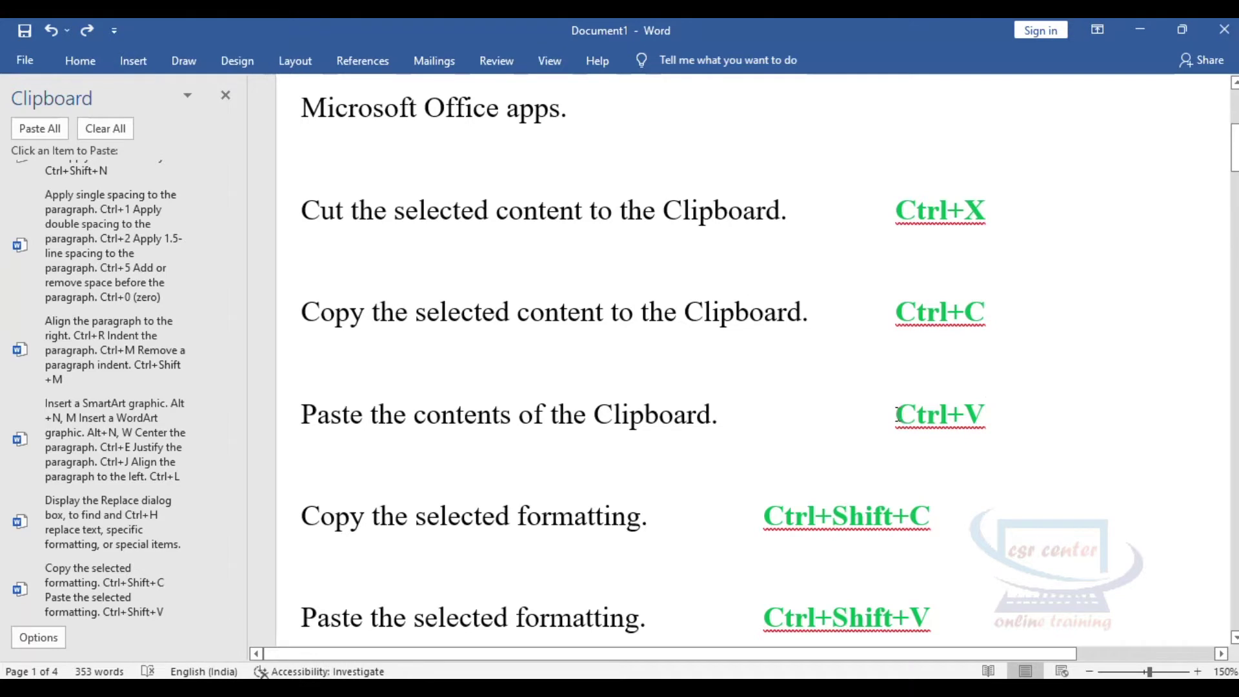
left_click_drag(897, 415, 998, 420)
left_click(1032, 459)
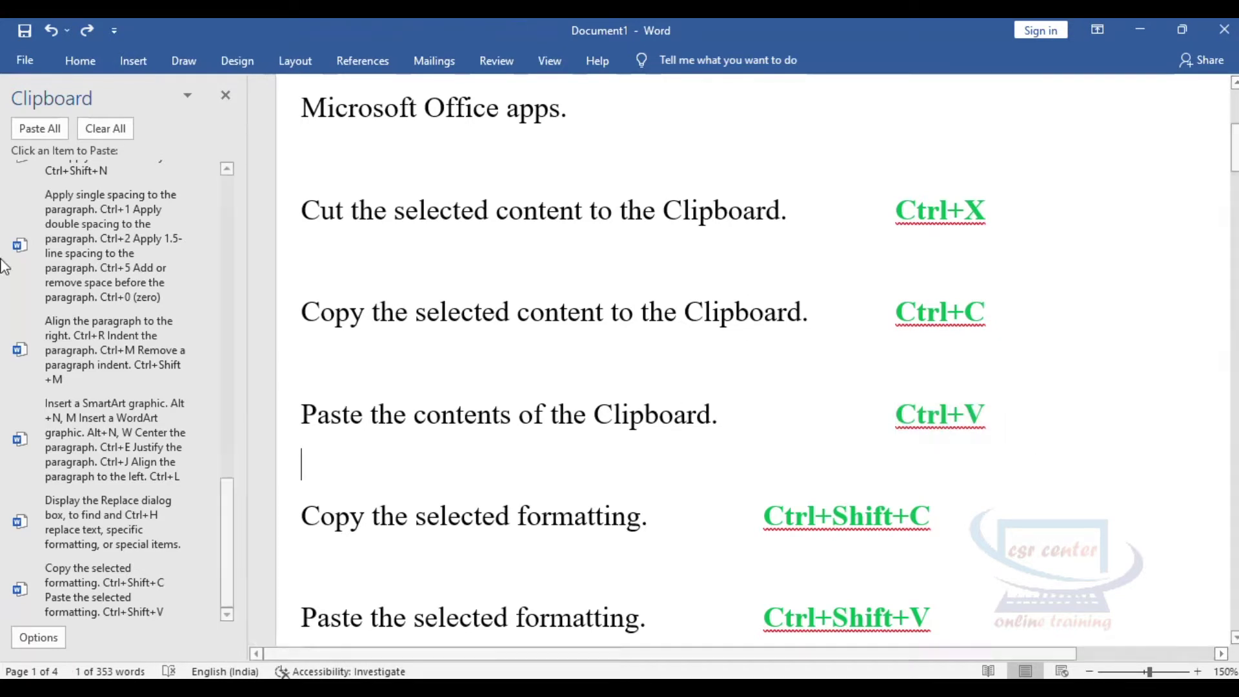
left_click(105, 132)
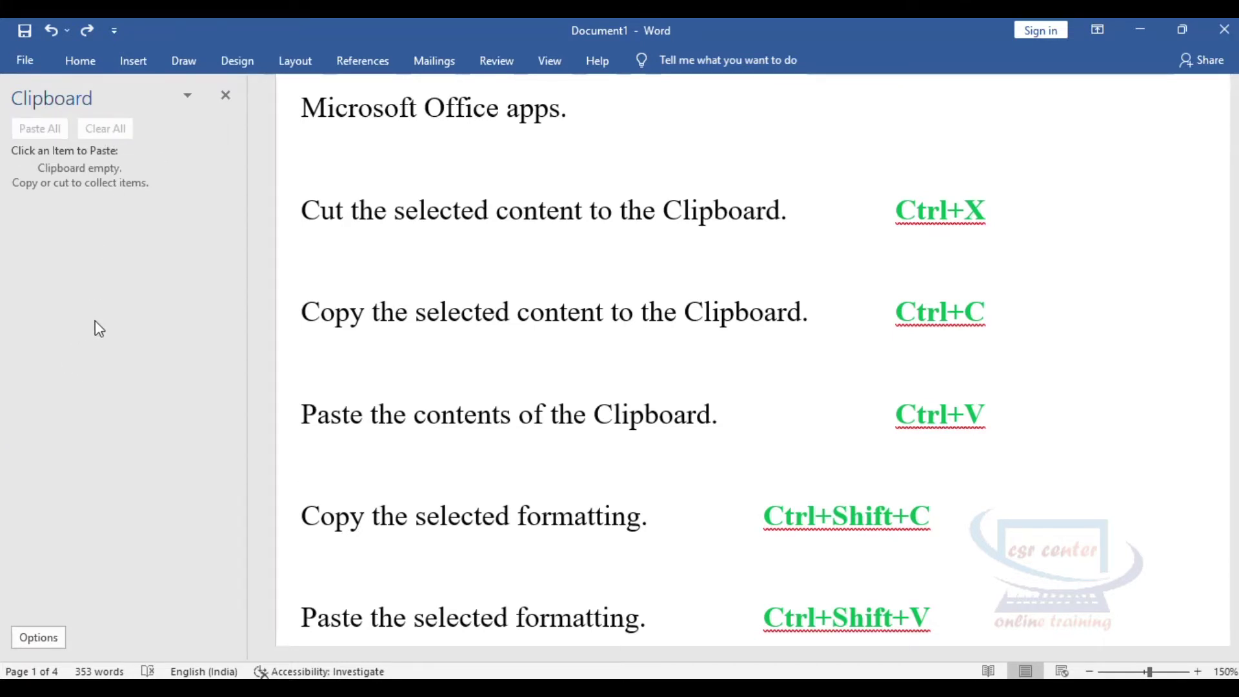
left_click(407, 226)
- Copy the Cut sentence, cut the Copy sentence, and paste the Cut clipboard entry in its place
left_click_drag(310, 215, 787, 213)
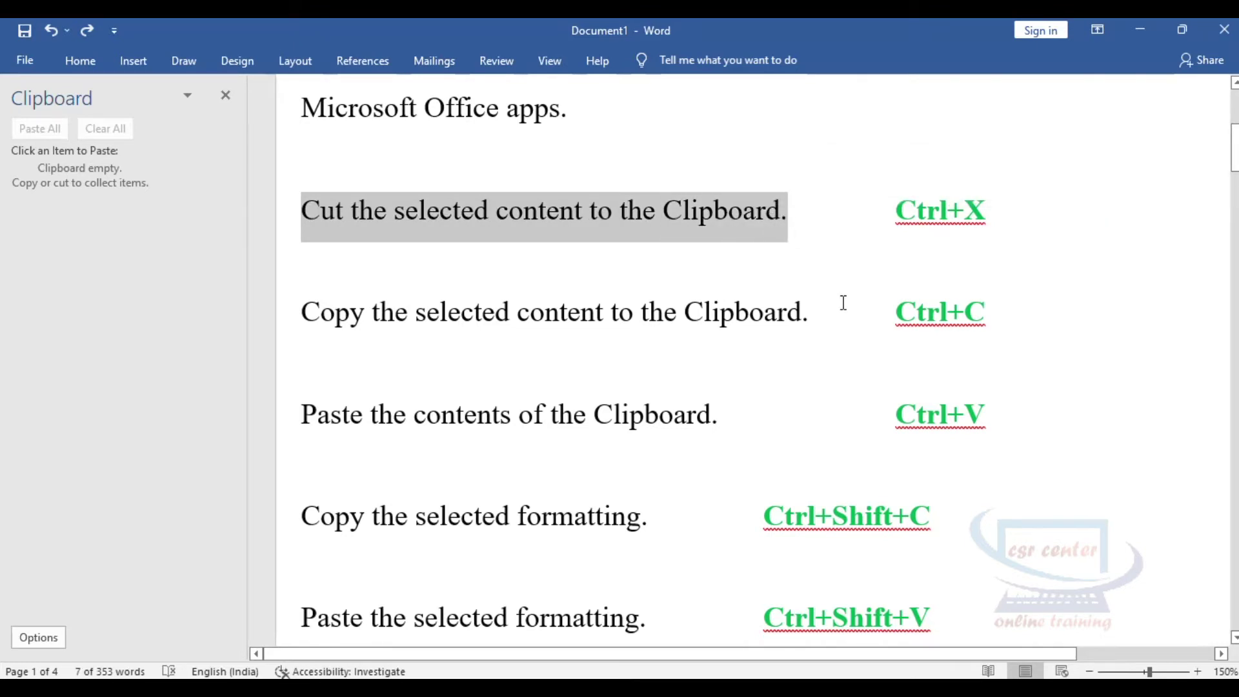
key("ctrl+c")
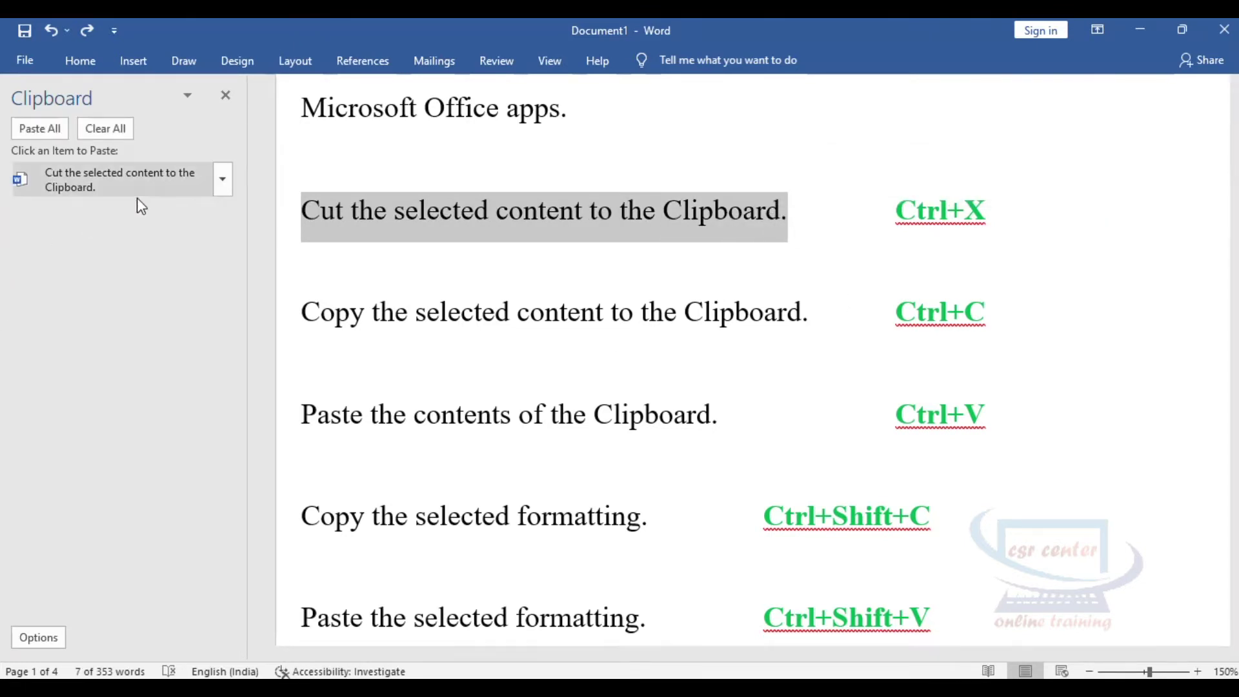
left_click_drag(303, 313, 830, 324)
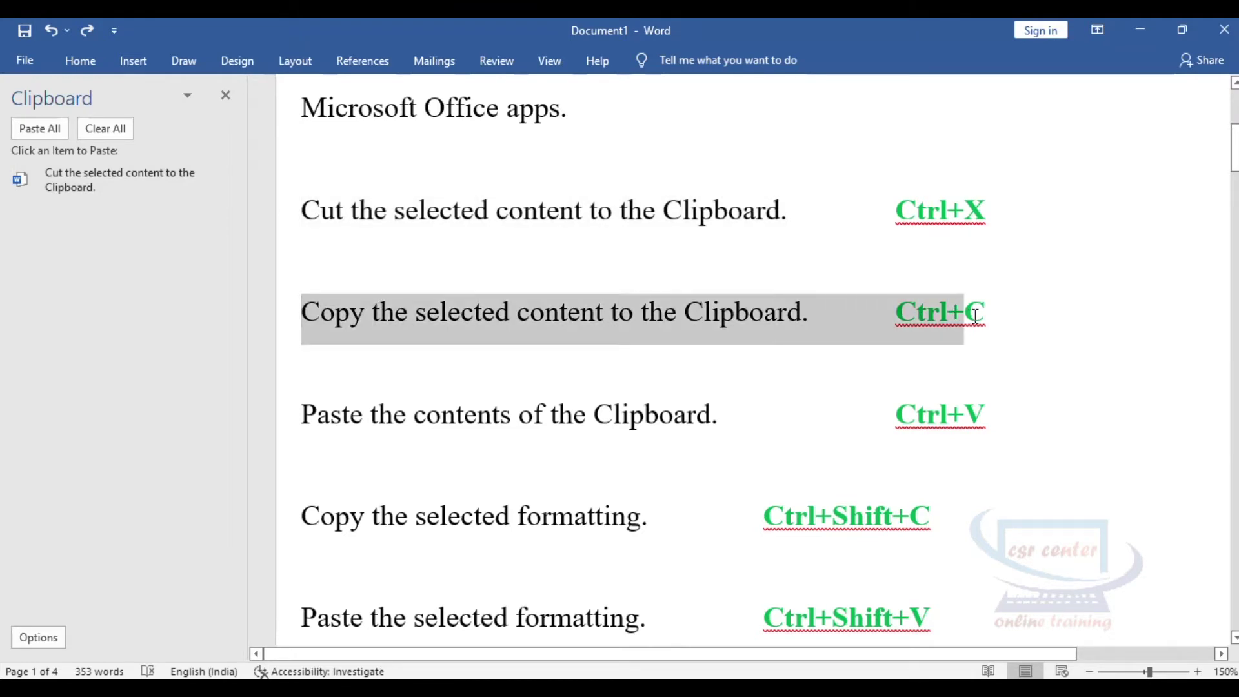
left_click(831, 324)
left_click_drag(367, 313, 780, 309)
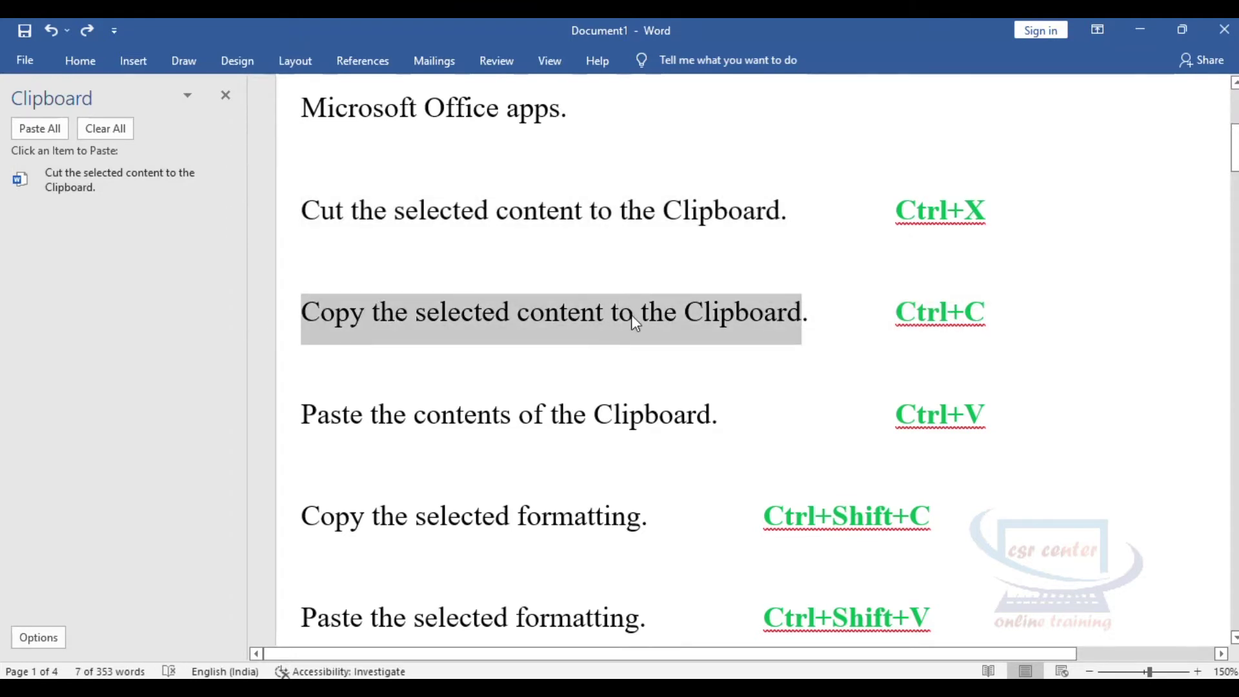
key("ctrl+x")
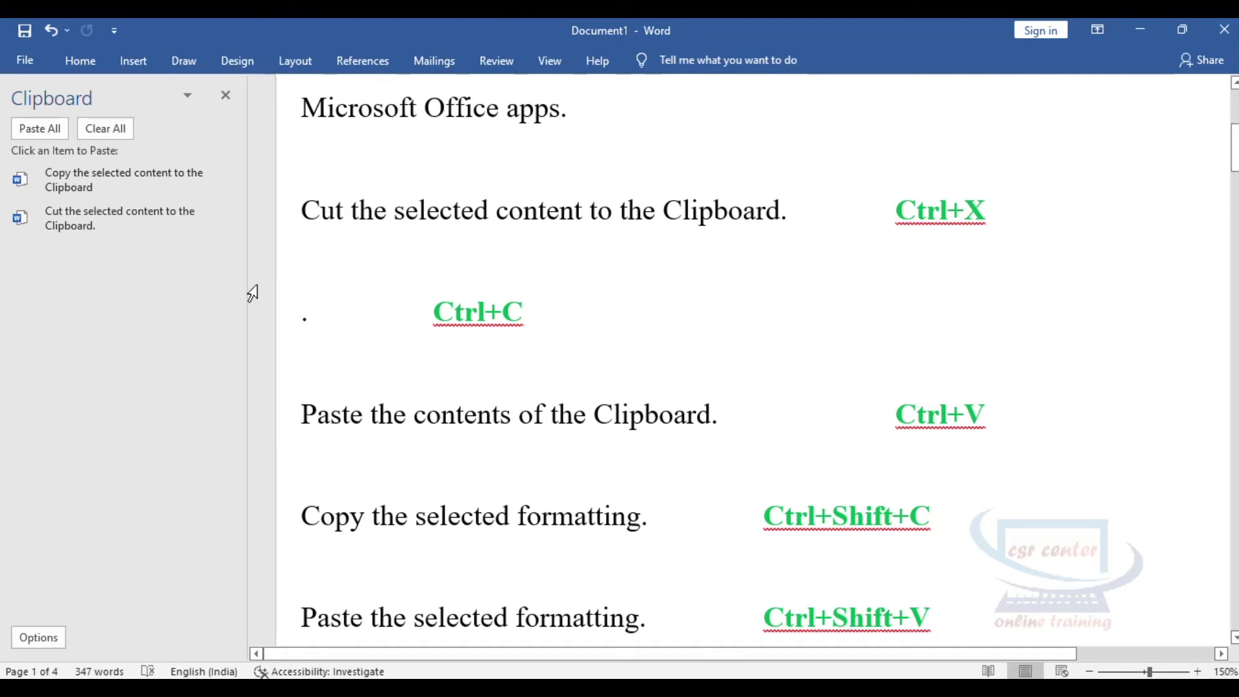
mouse_move(119, 180)
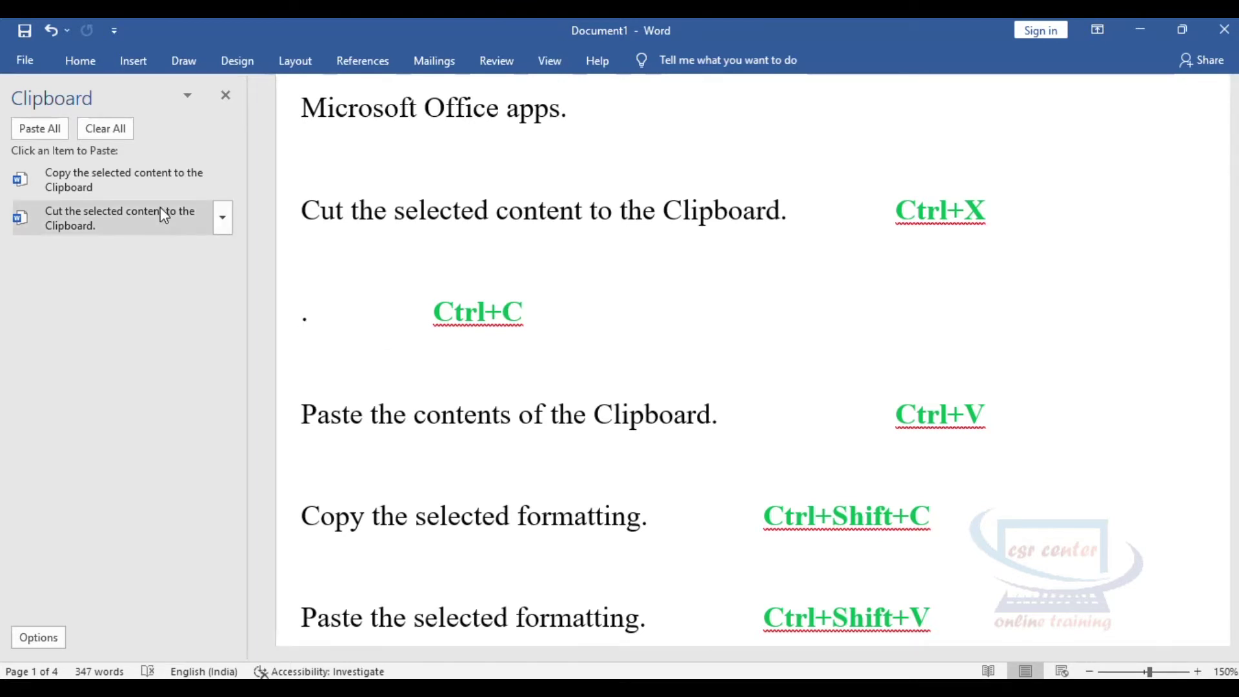
left_click(97, 215)
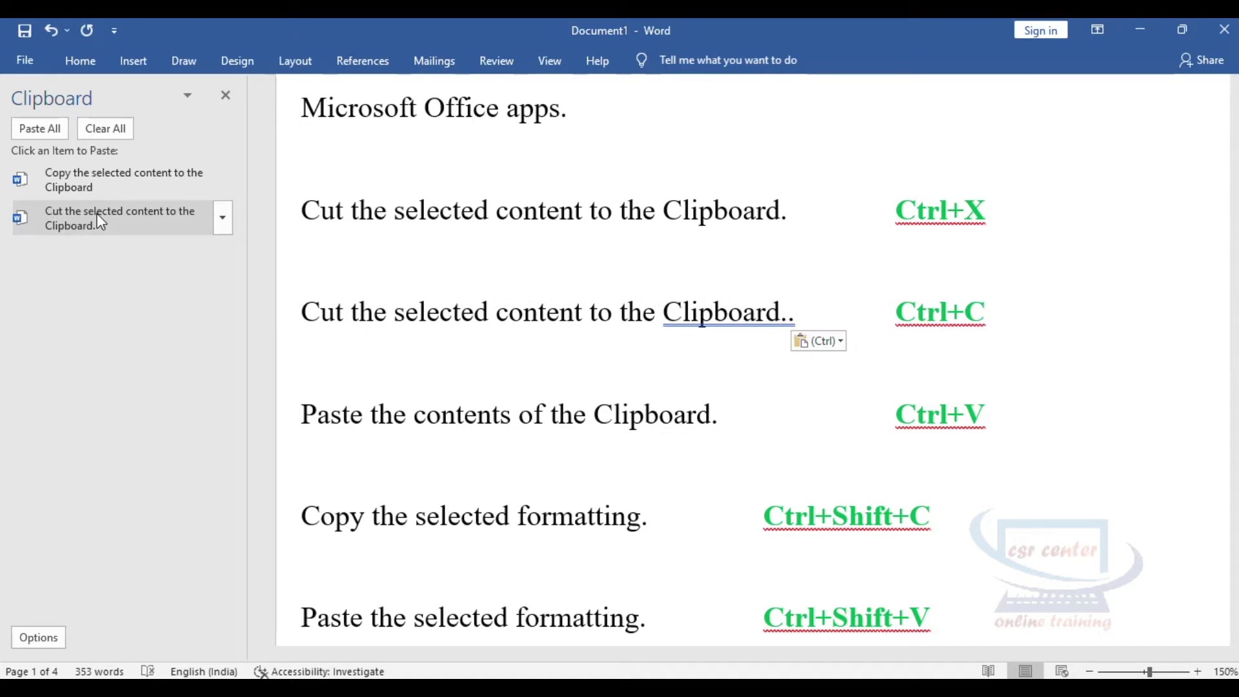
- Paste the stored Copy sentence into the empty paragraph and copy the Paste line sentence
left_click(338, 244)
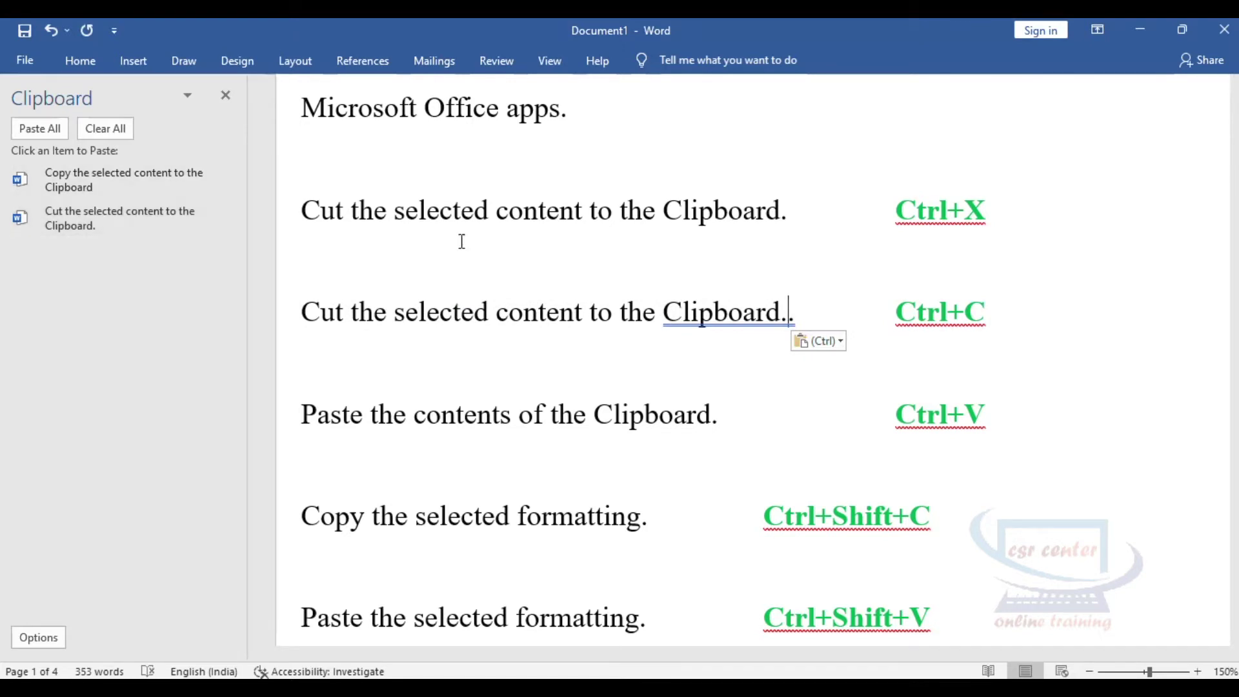
left_click(155, 180)
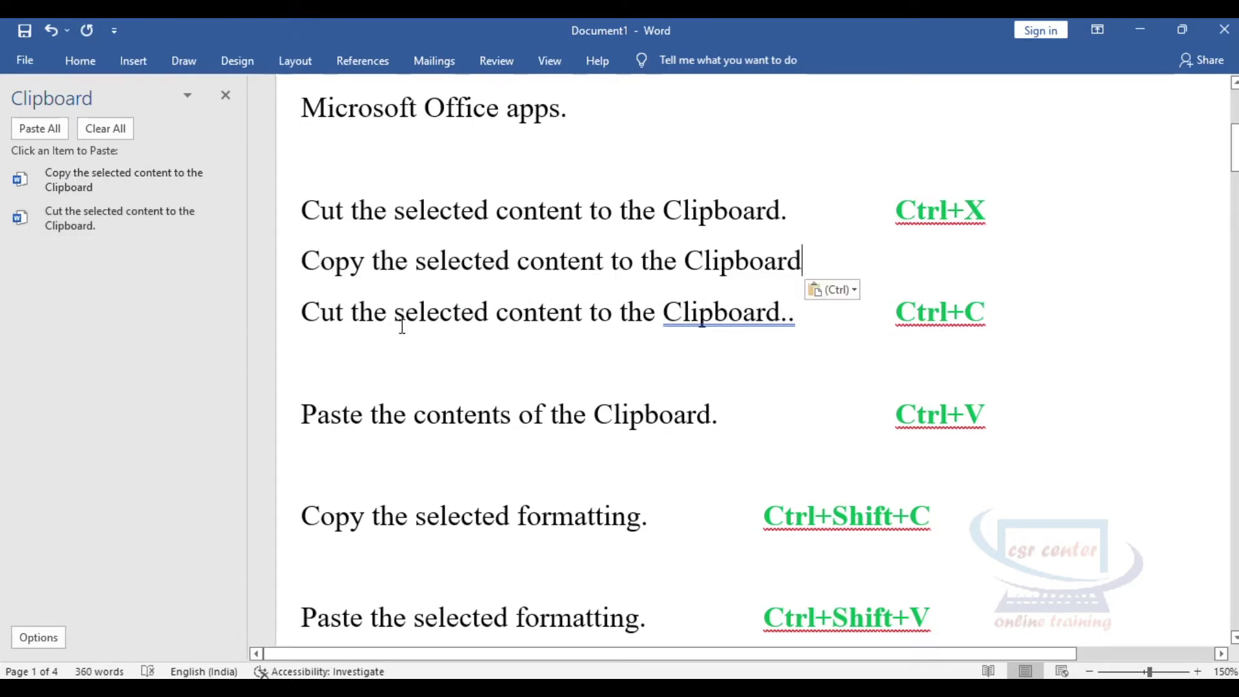
left_click_drag(302, 419, 761, 431)
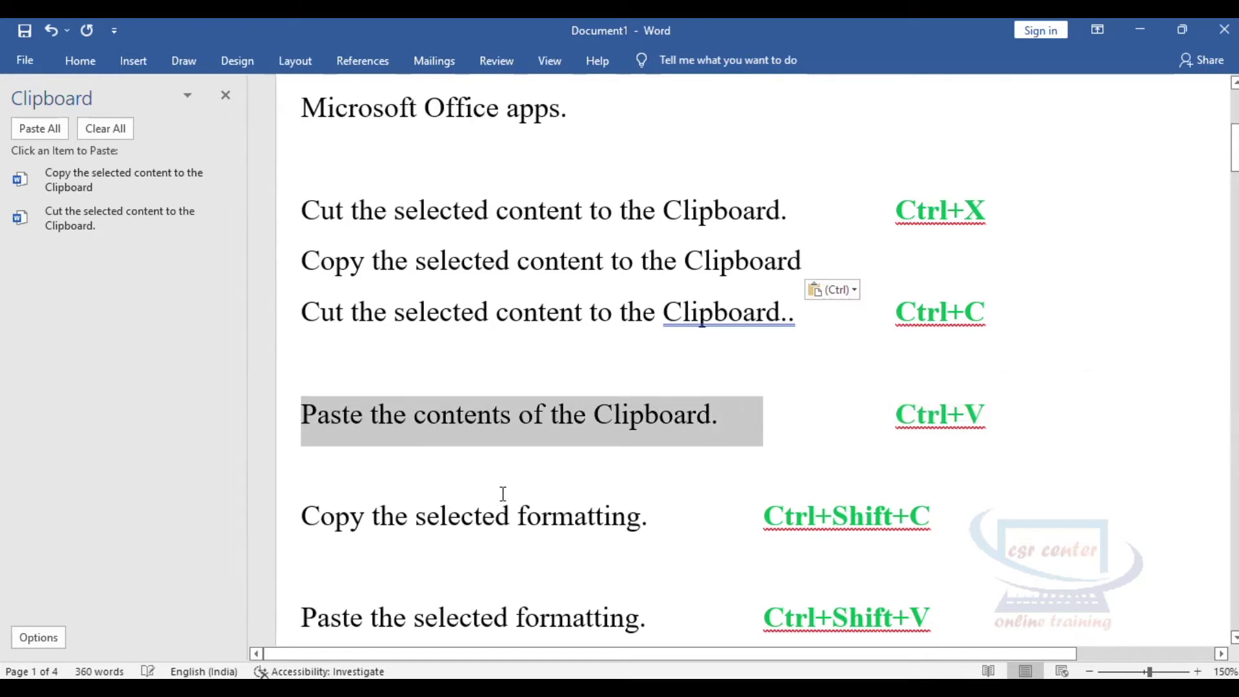
key("ctrl+c")
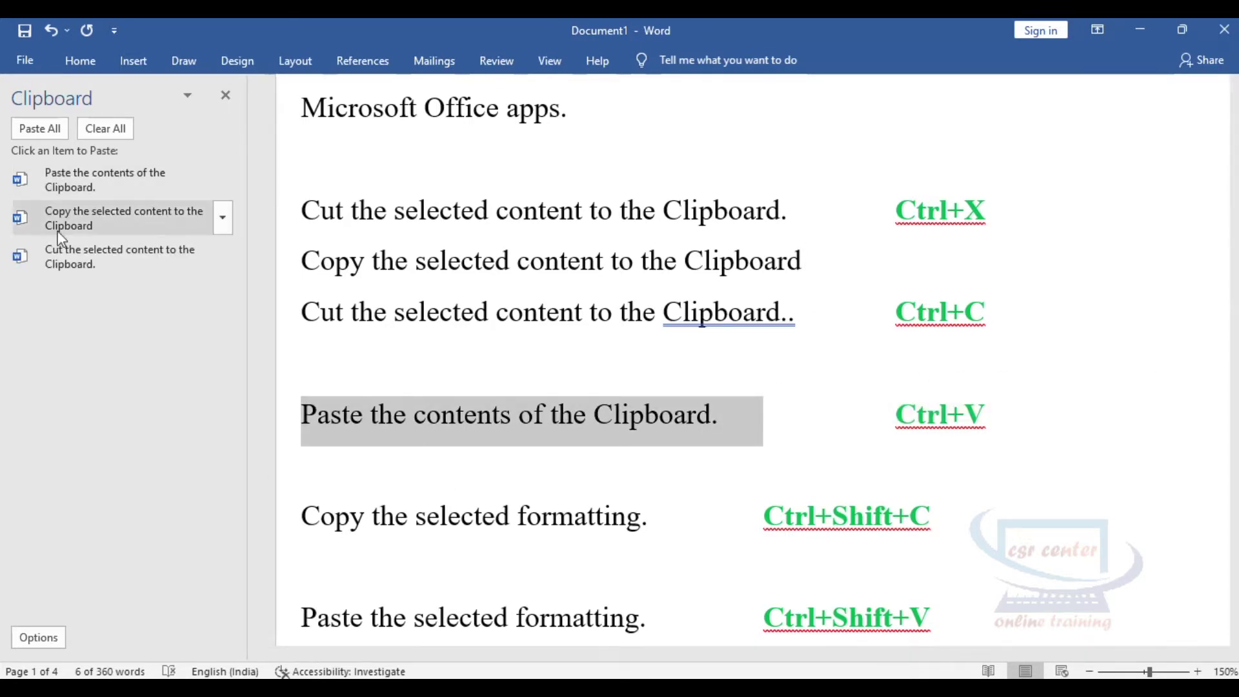
- Paste the Cut, Copy and Paste clipboard entries below, then undo to restore the list
left_click(331, 471)
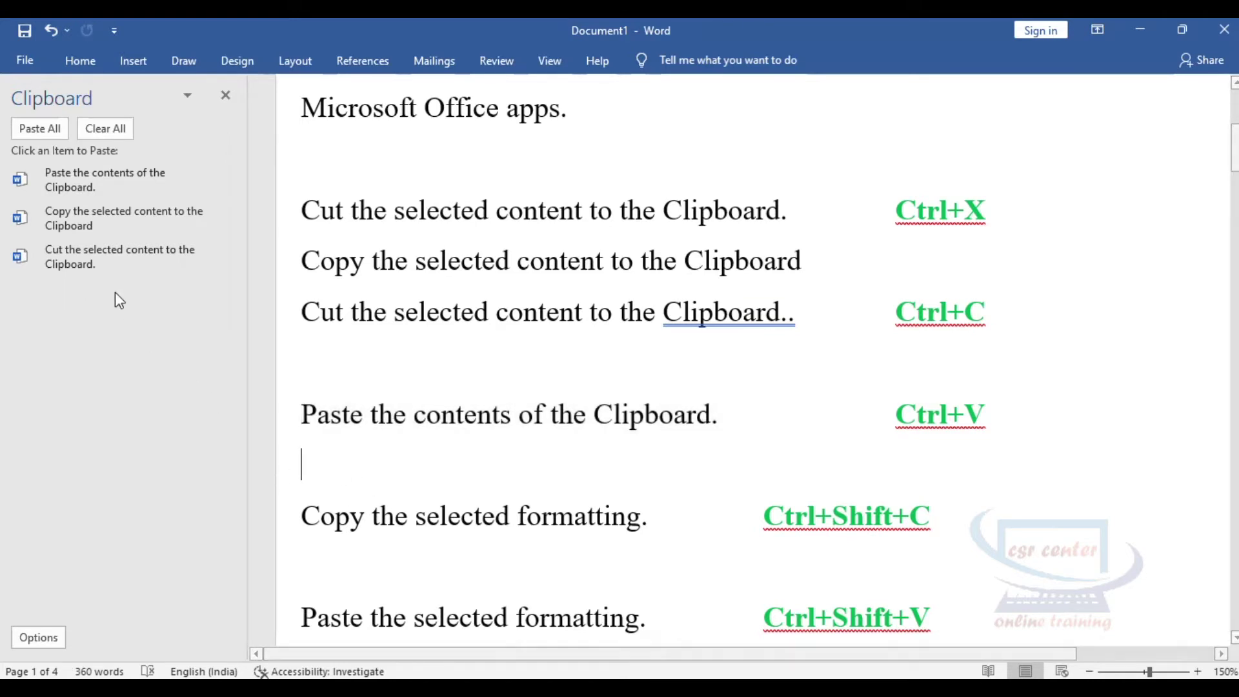
left_click(68, 252)
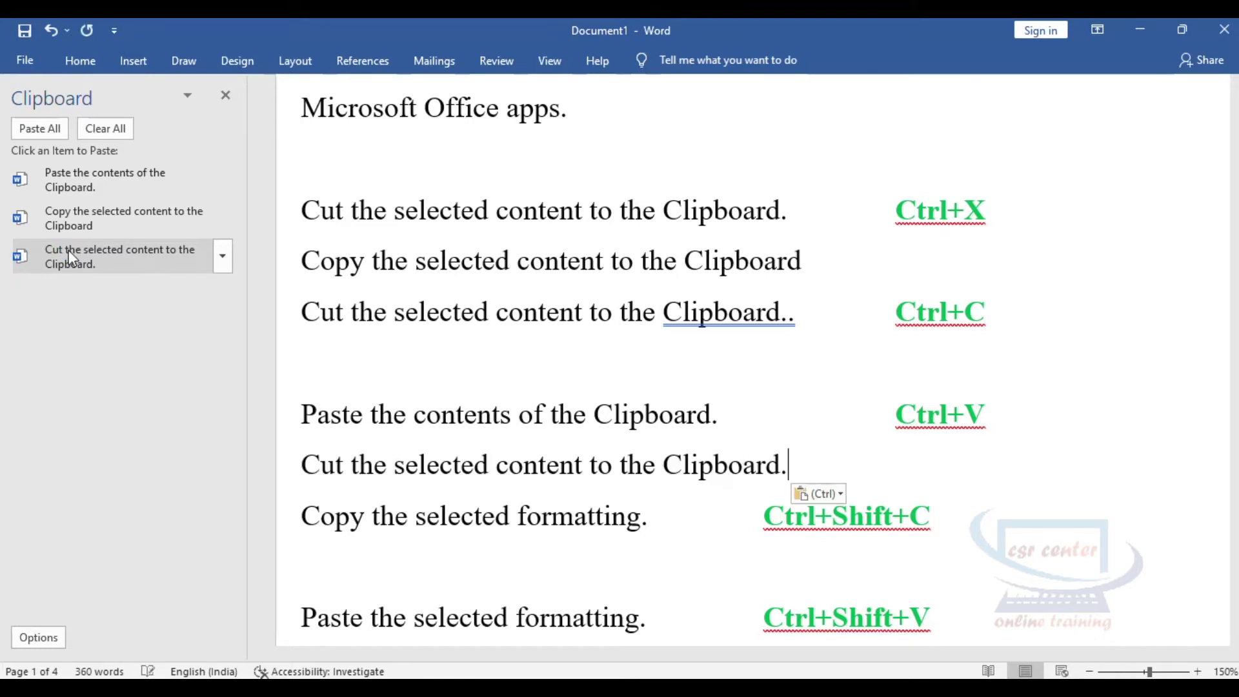
left_click(52, 212)
left_click(58, 173)
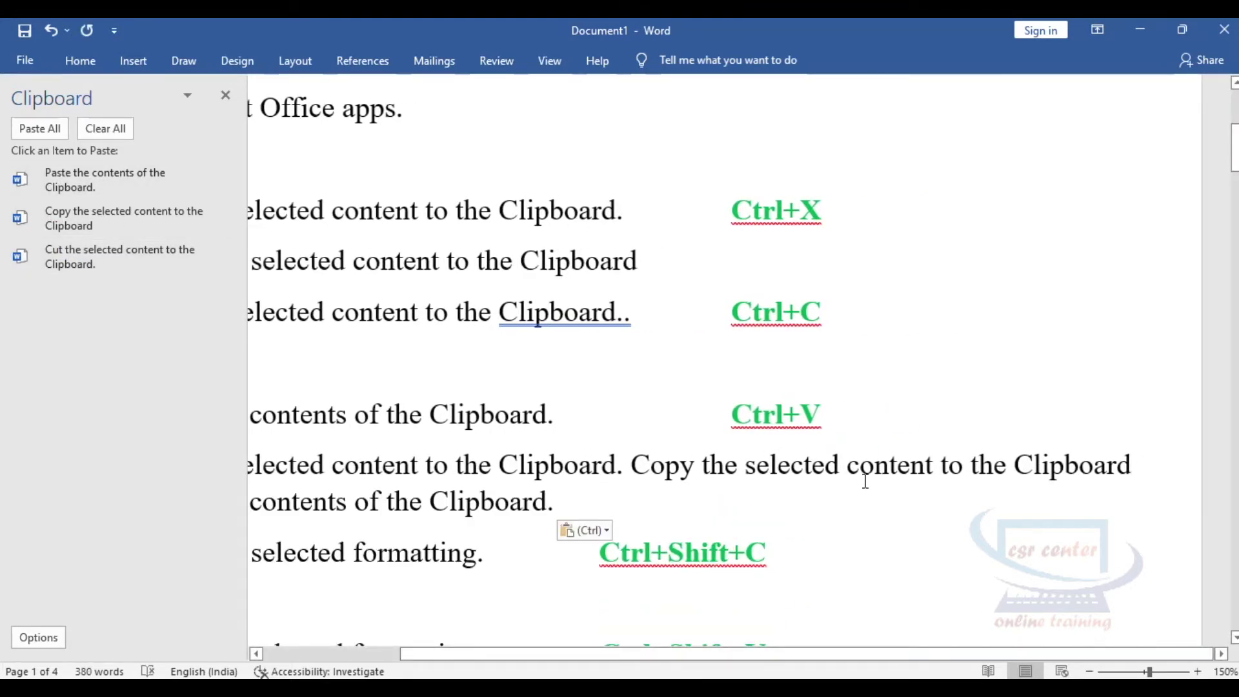
key("ctrl+z")
left_click_drag(349, 213, 780, 229)
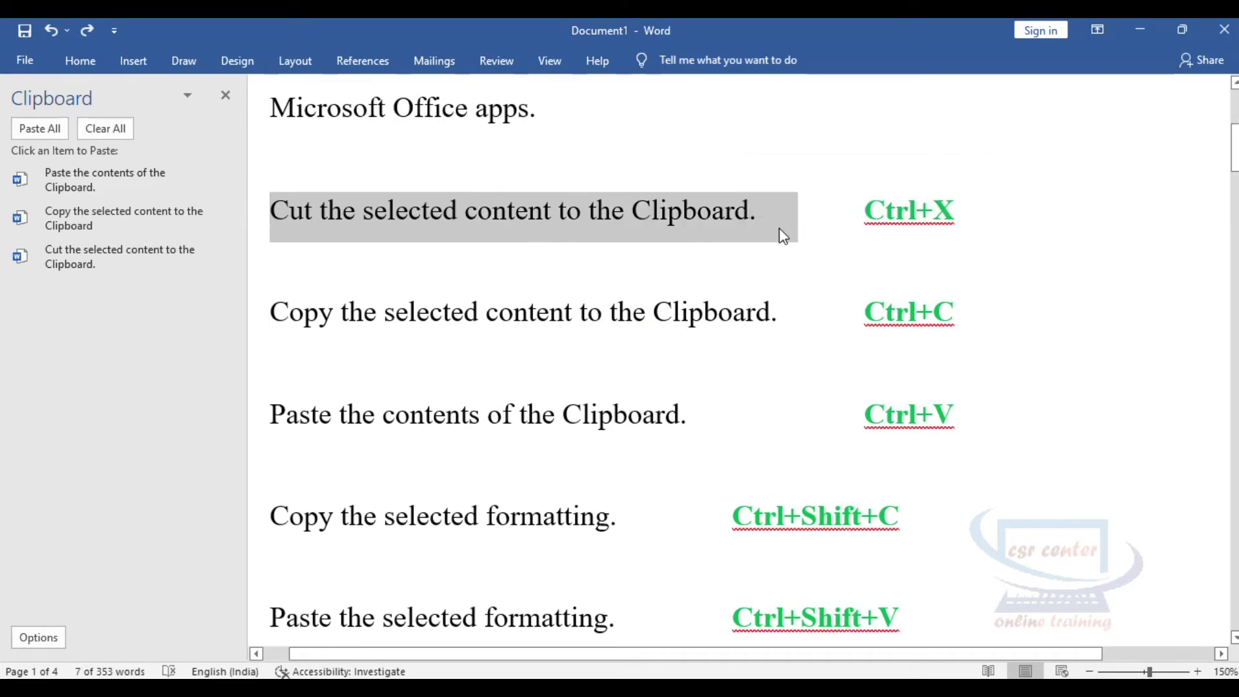
- Copy the selected Cut sentence with Ctrl+C, adding a fourth clipboard entry
key("ctrl+c")
left_click(467, 274)
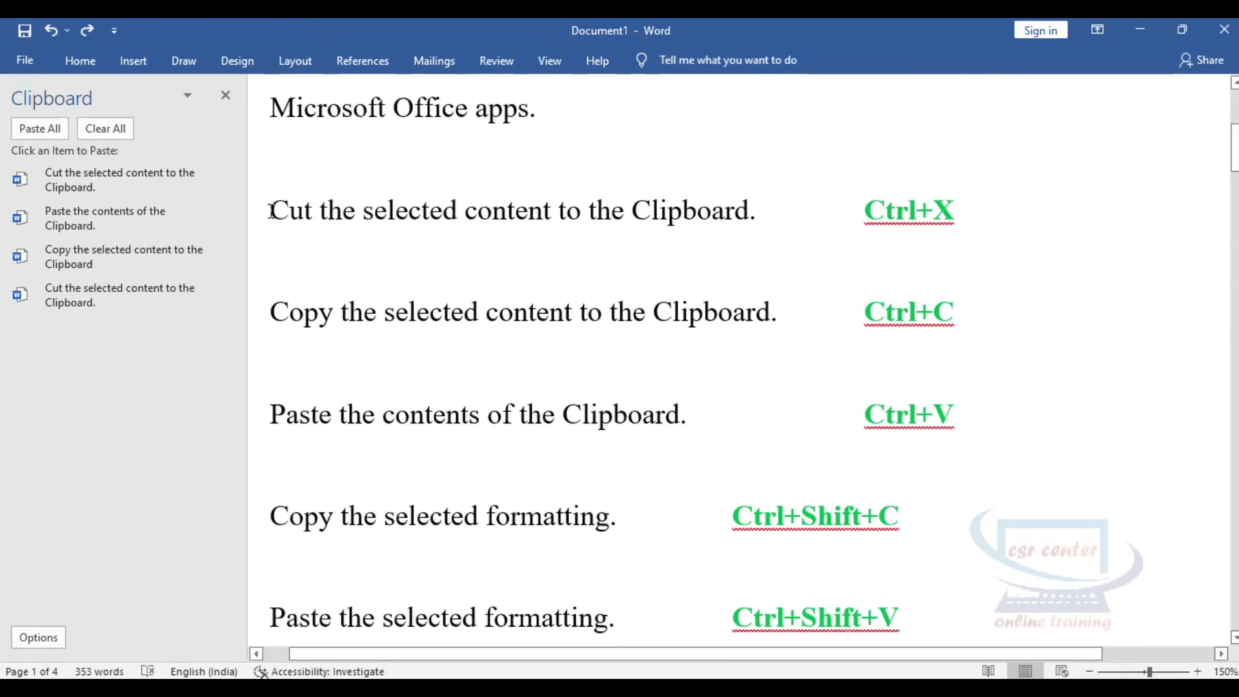
left_click_drag(271, 211, 315, 213)
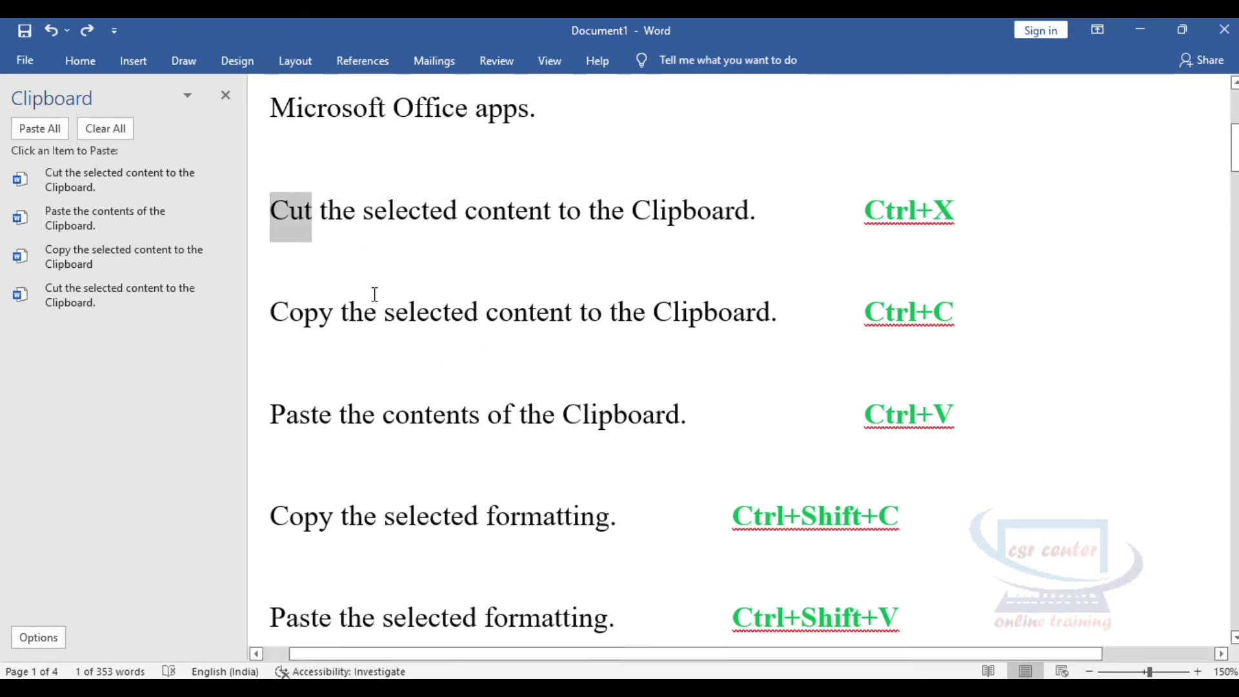
left_click(346, 274)
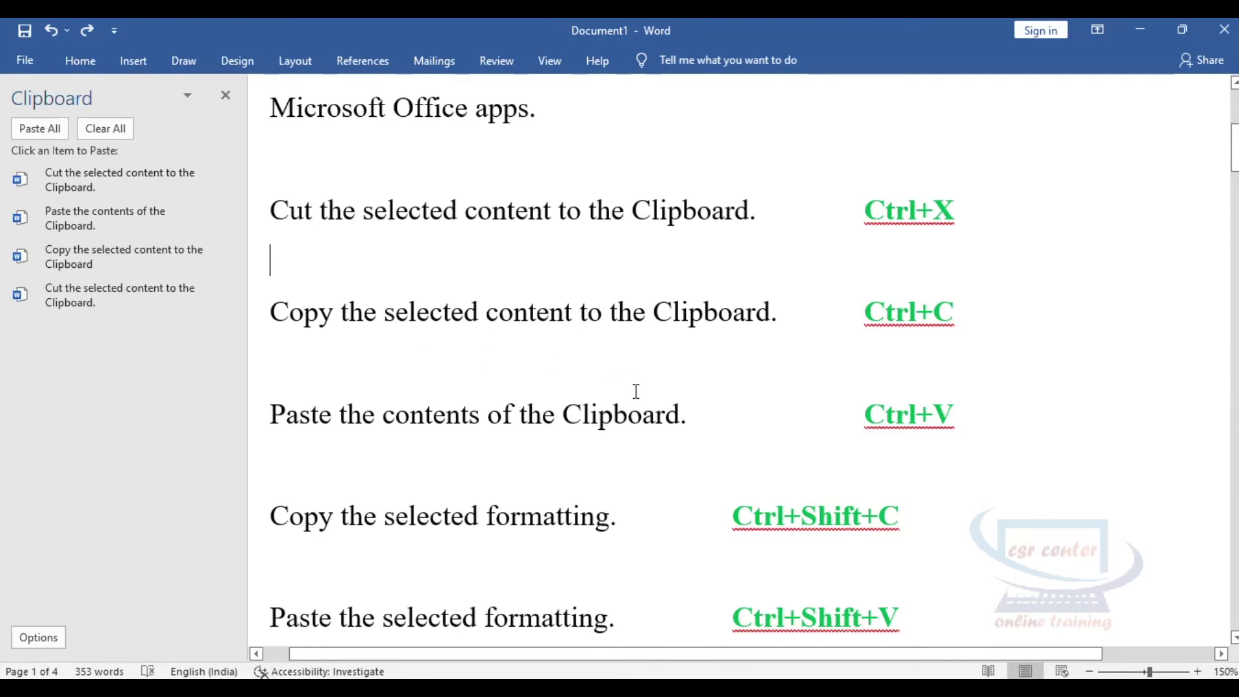
scroll(636, 390, "down", 5)
left_click(225, 96)
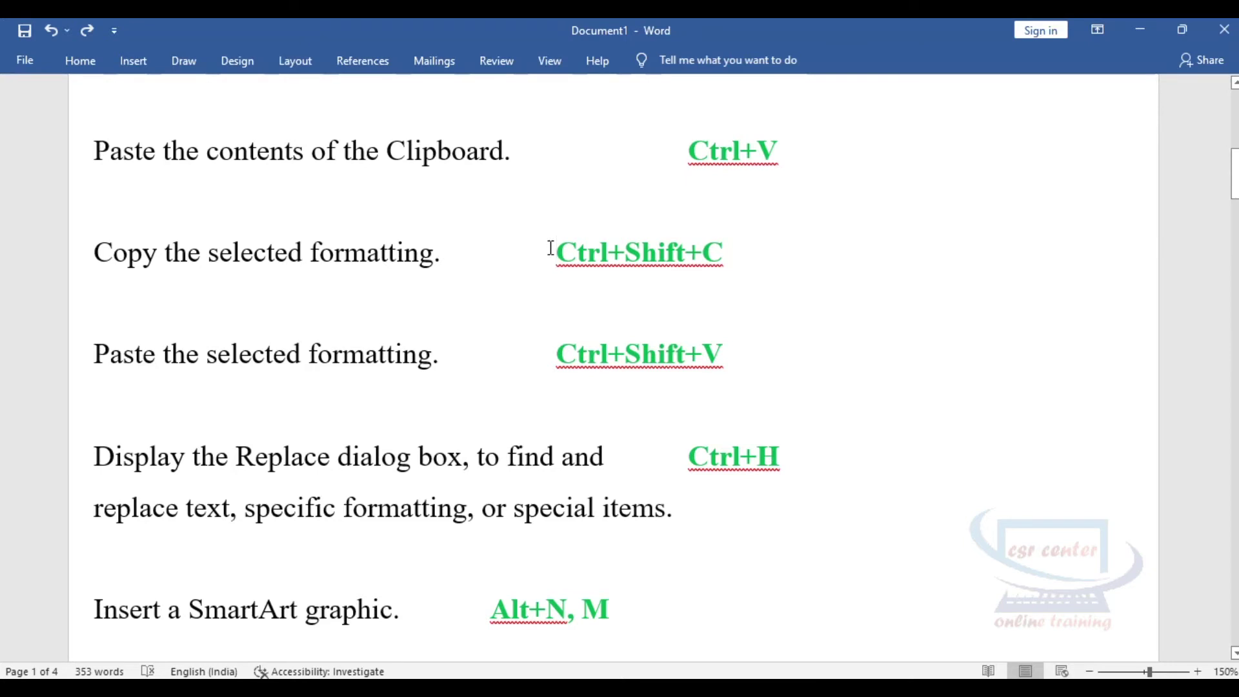
left_click_drag(556, 252, 777, 257)
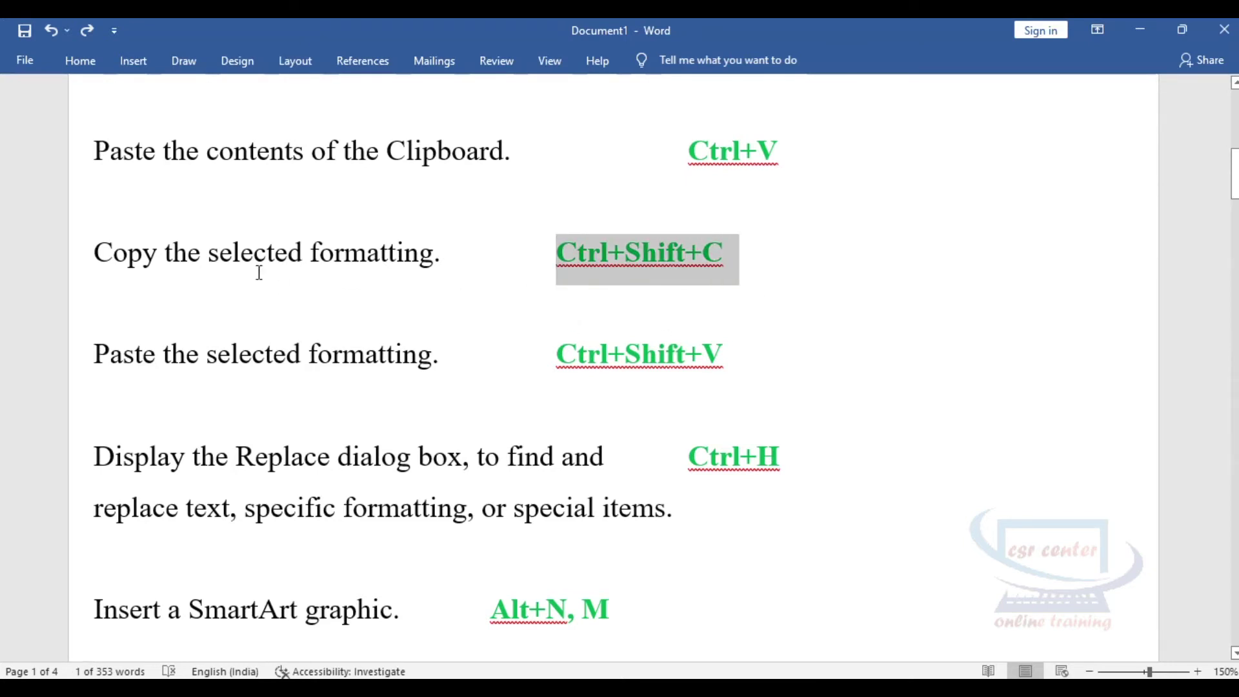
left_click(145, 255)
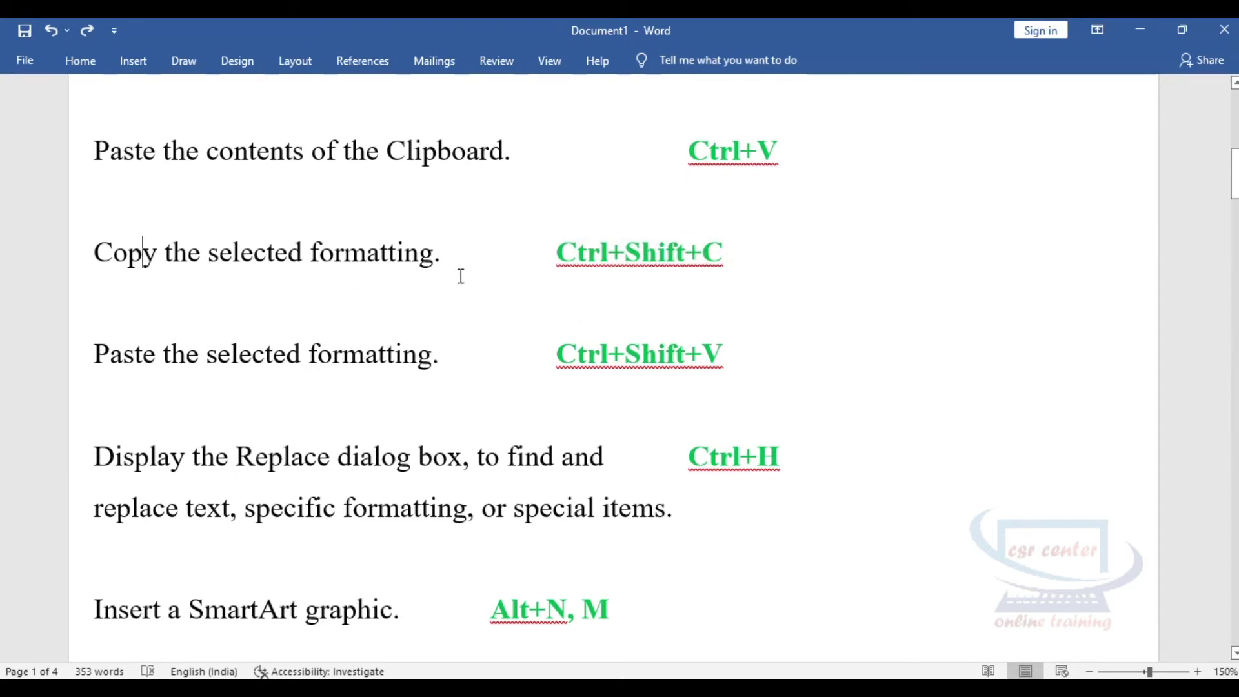
left_click_drag(208, 253, 441, 255)
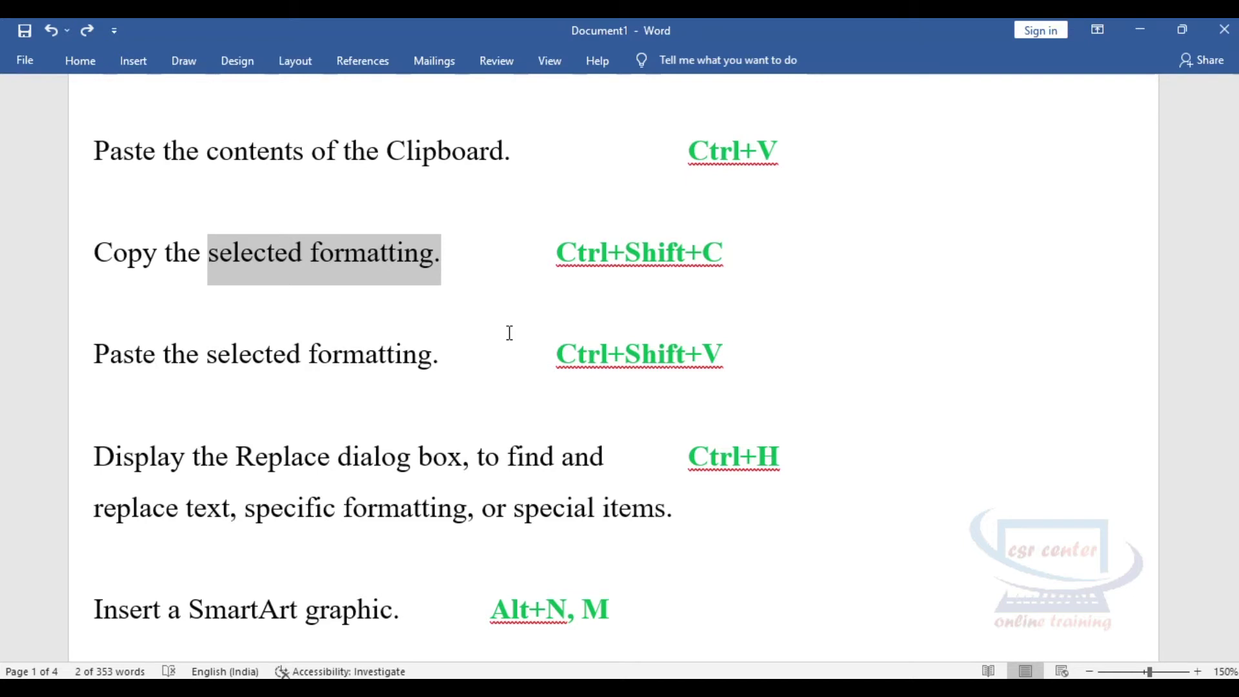
left_click(566, 278)
left_click(579, 251)
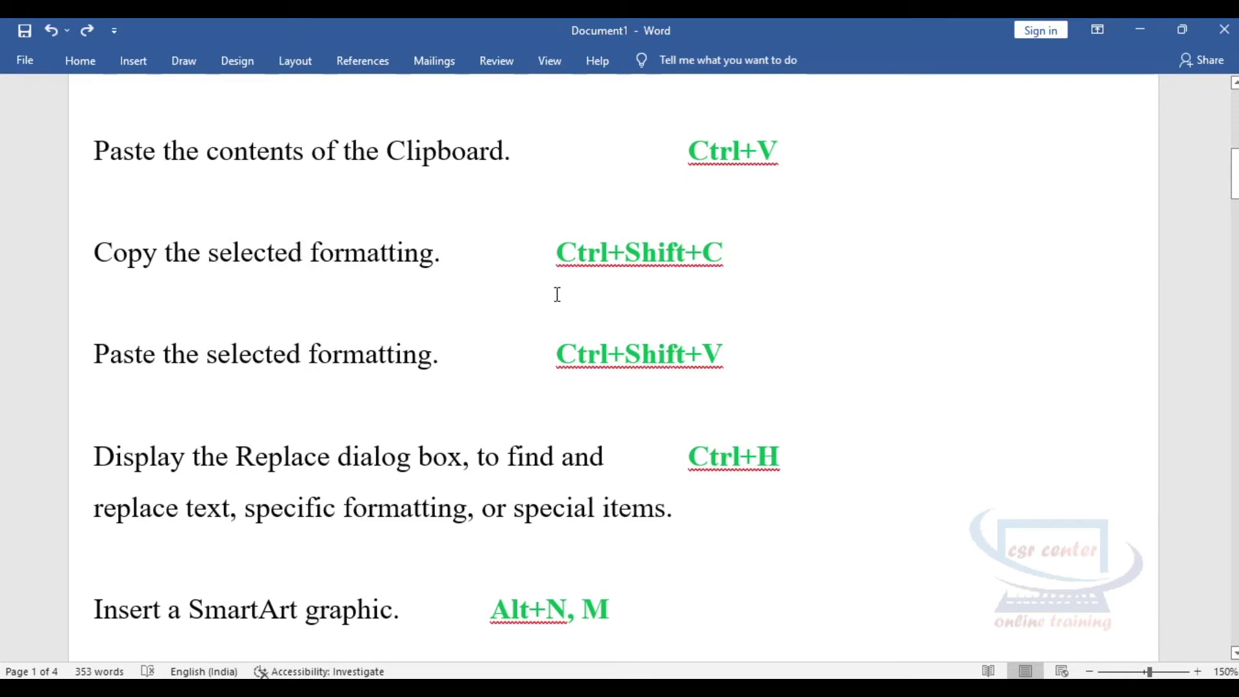
left_click_drag(553, 252, 703, 282)
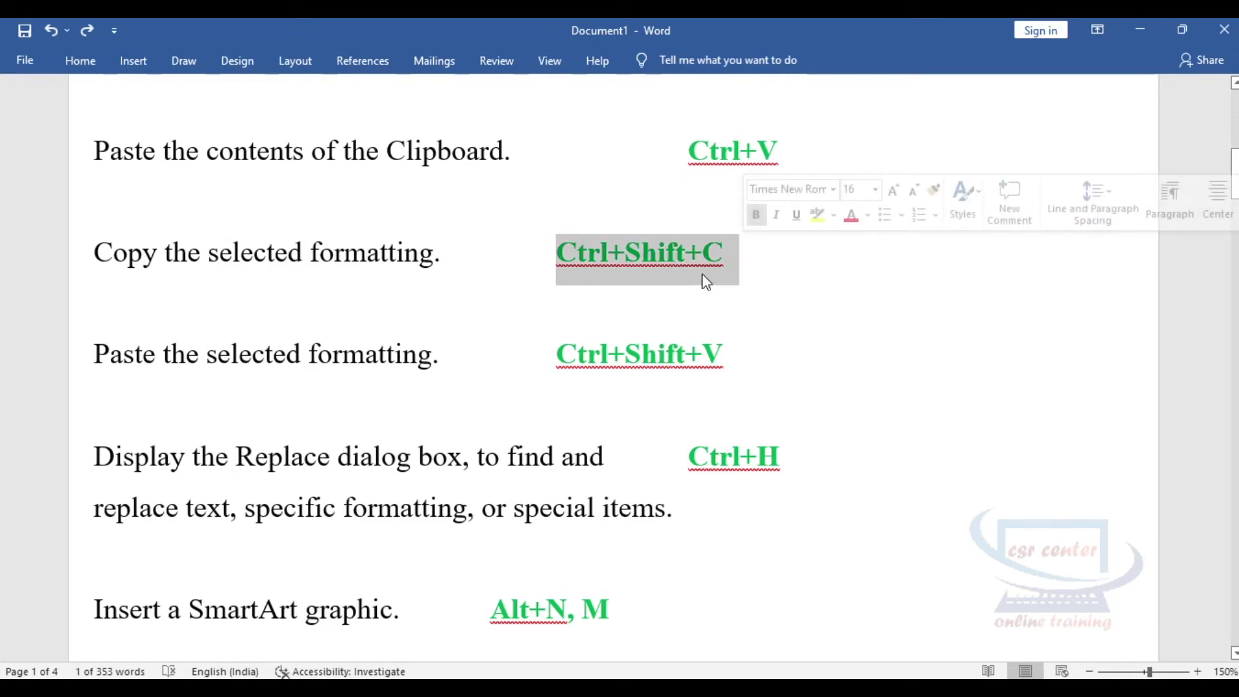
left_click(724, 268)
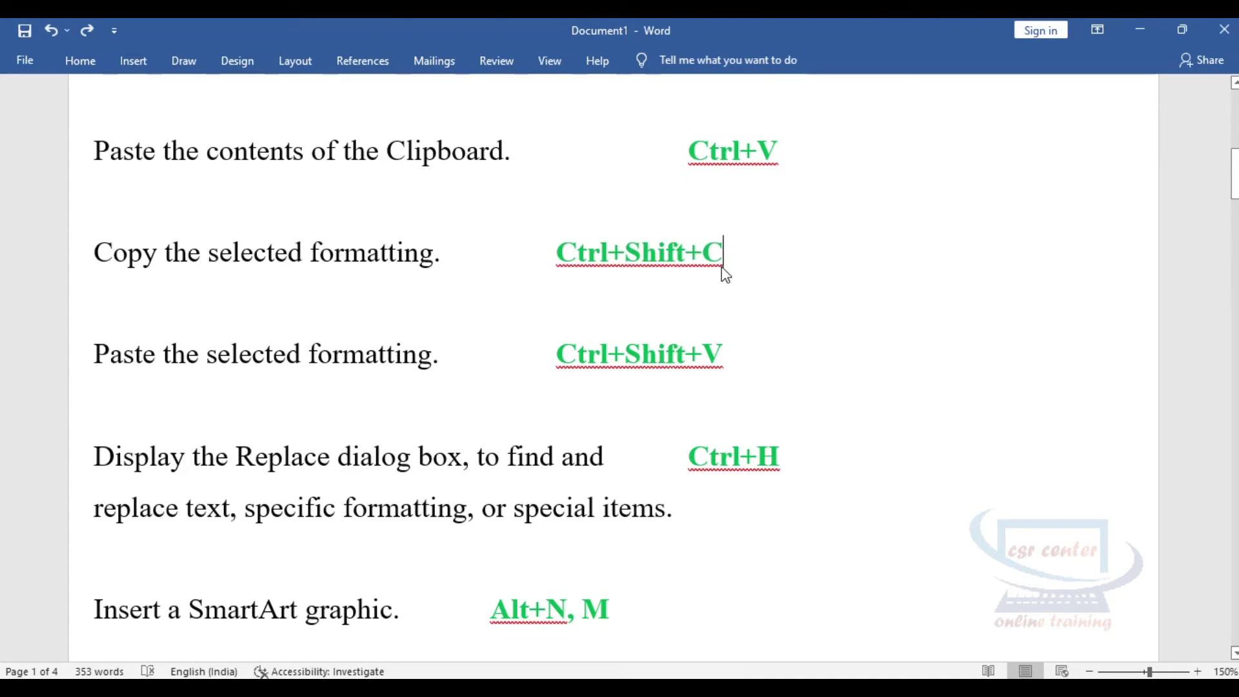
left_click_drag(552, 252, 766, 247)
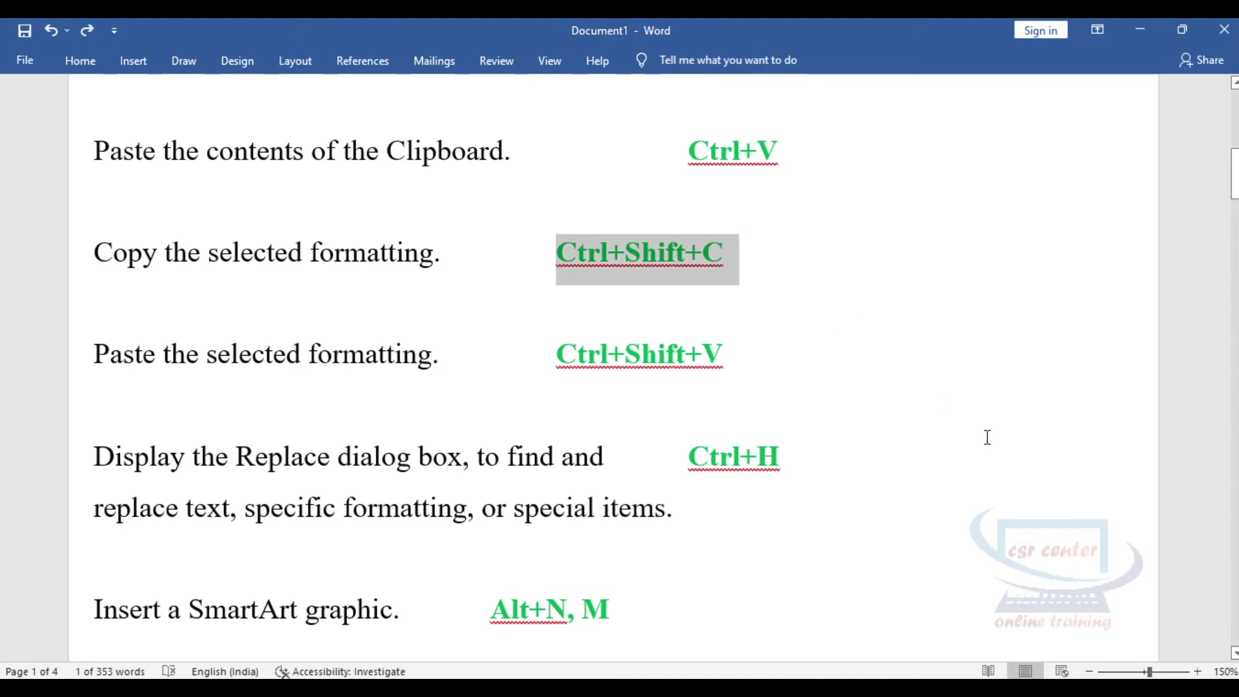
key("ctrl+shift+c")
left_click(928, 361)
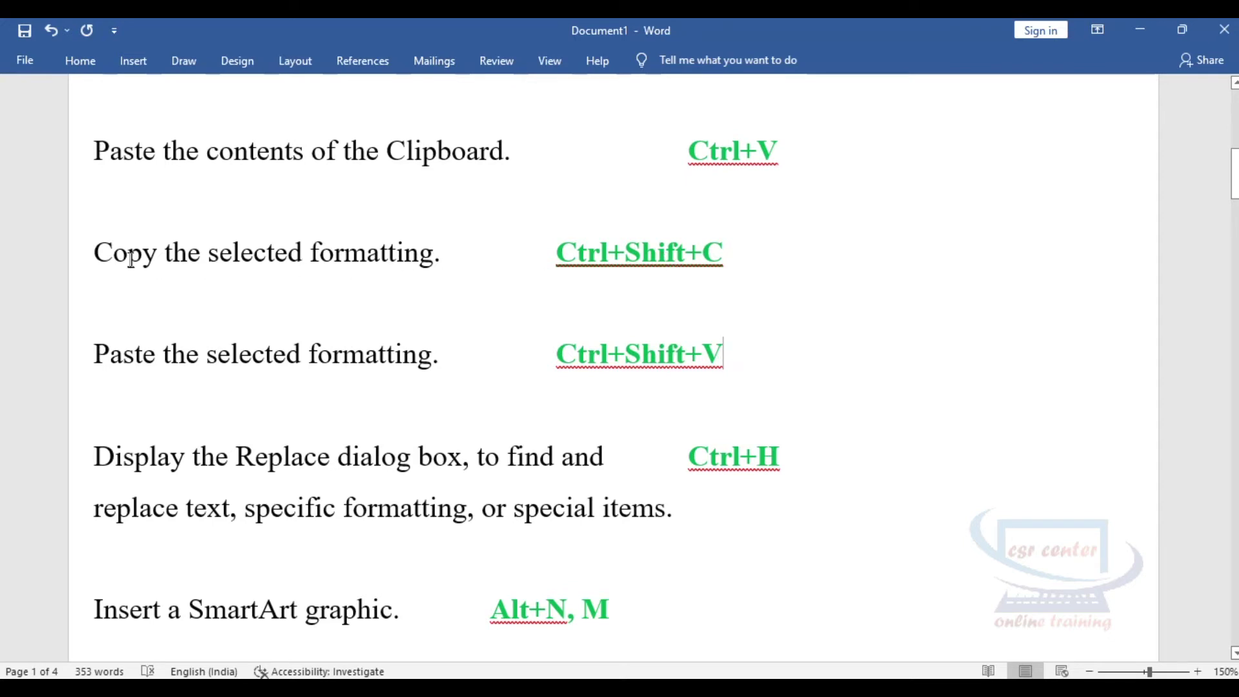
left_click_drag(130, 259, 439, 254)
left_click(102, 258)
left_click_drag(102, 258, 448, 262)
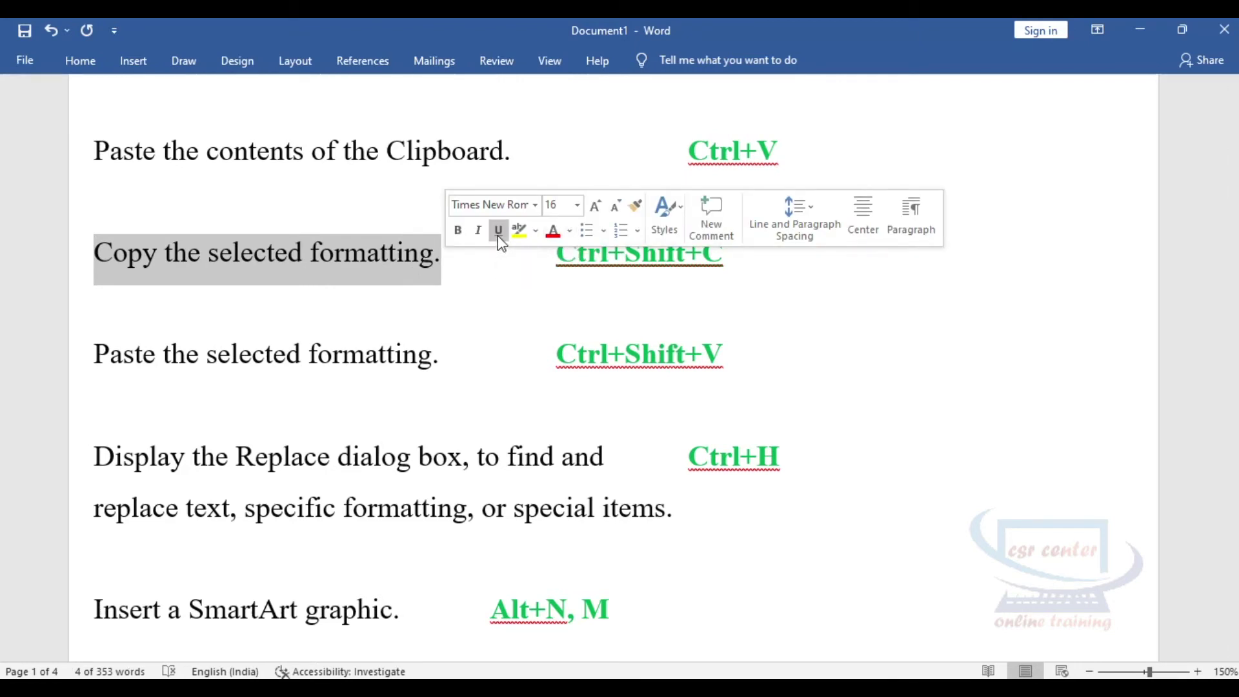
left_click_drag(556, 266, 766, 281)
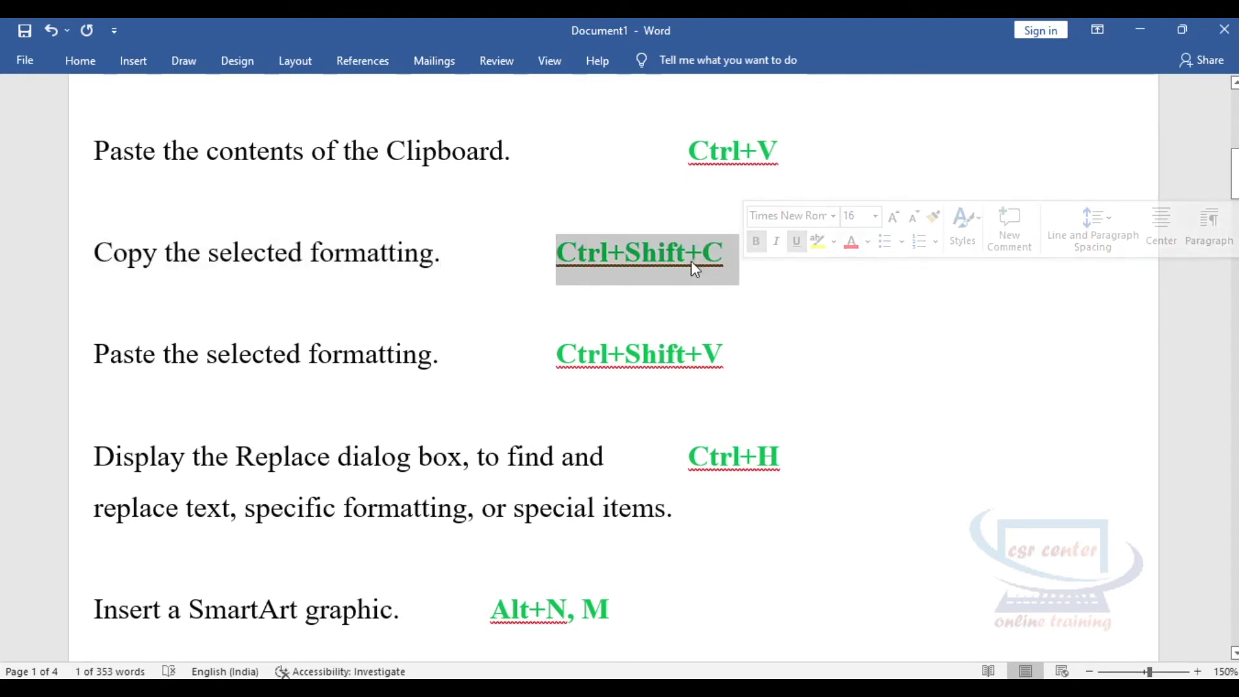
left_click(288, 255)
left_click_drag(96, 255, 464, 253)
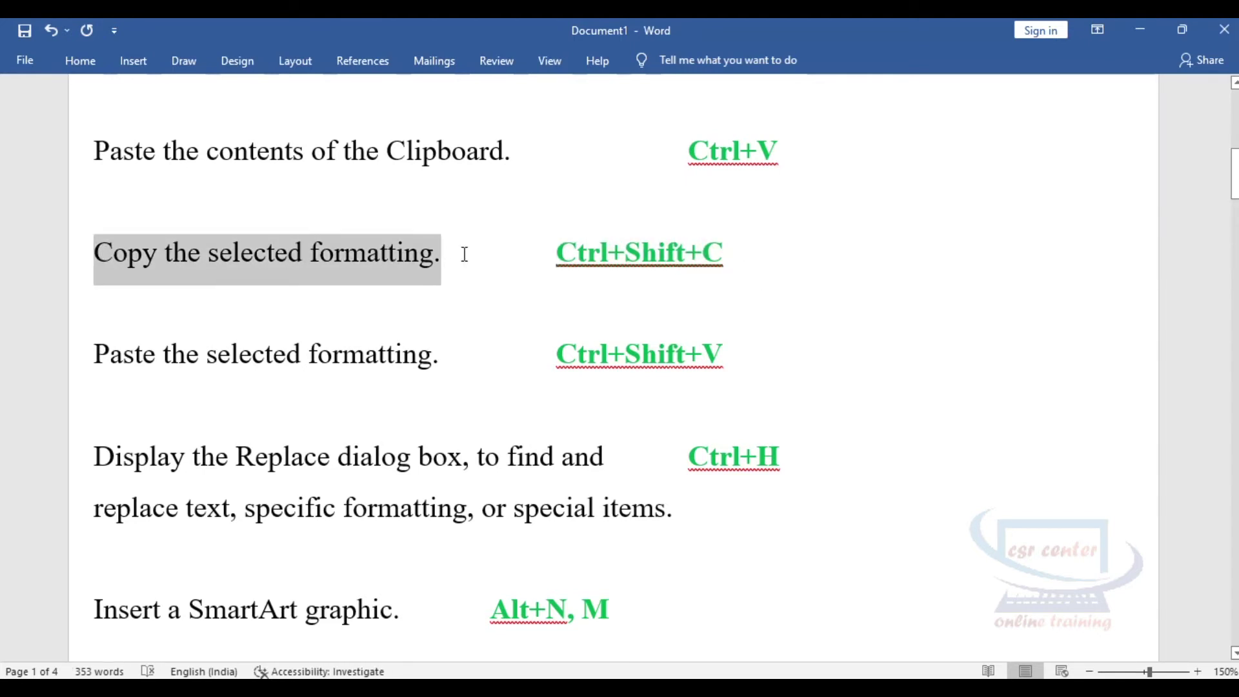
left_click_drag(591, 267, 746, 263)
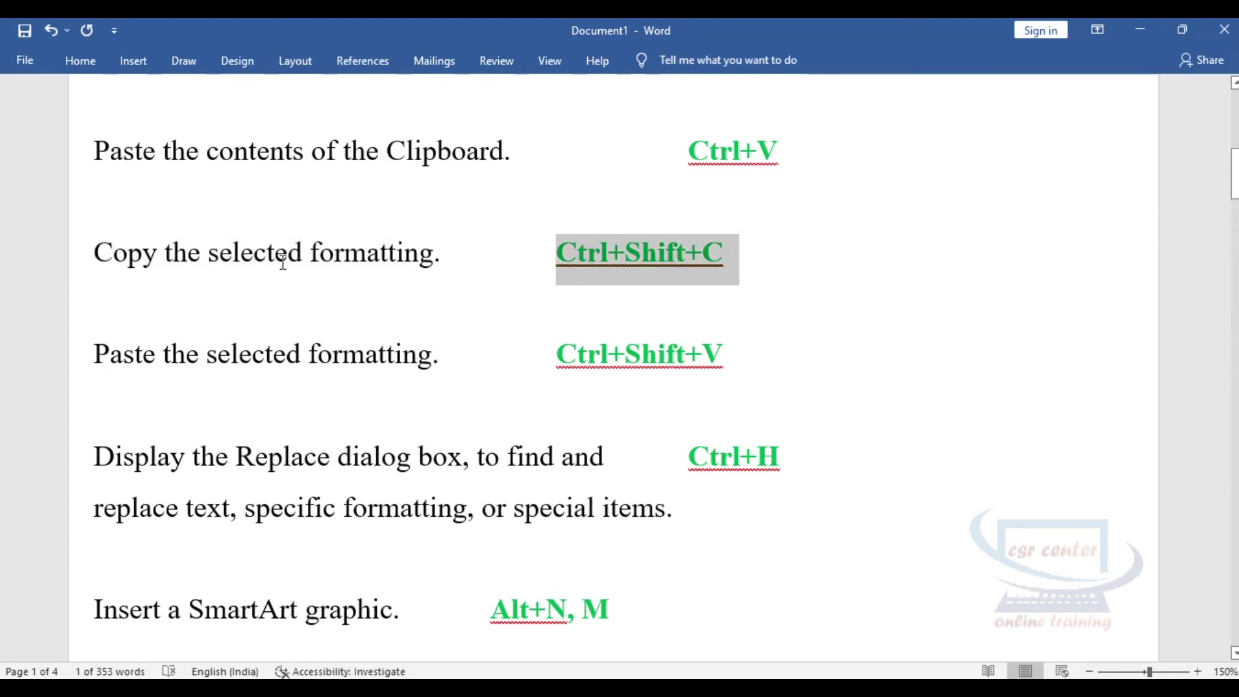
left_click(553, 271)
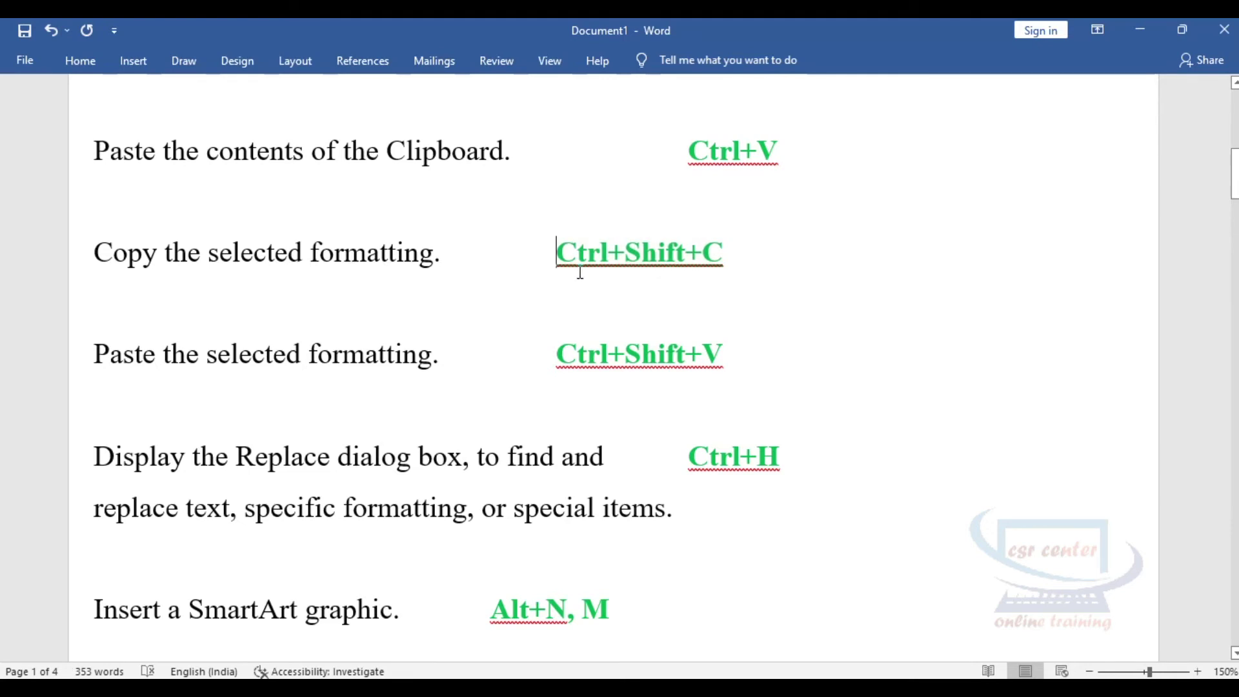
left_click_drag(559, 258, 741, 268)
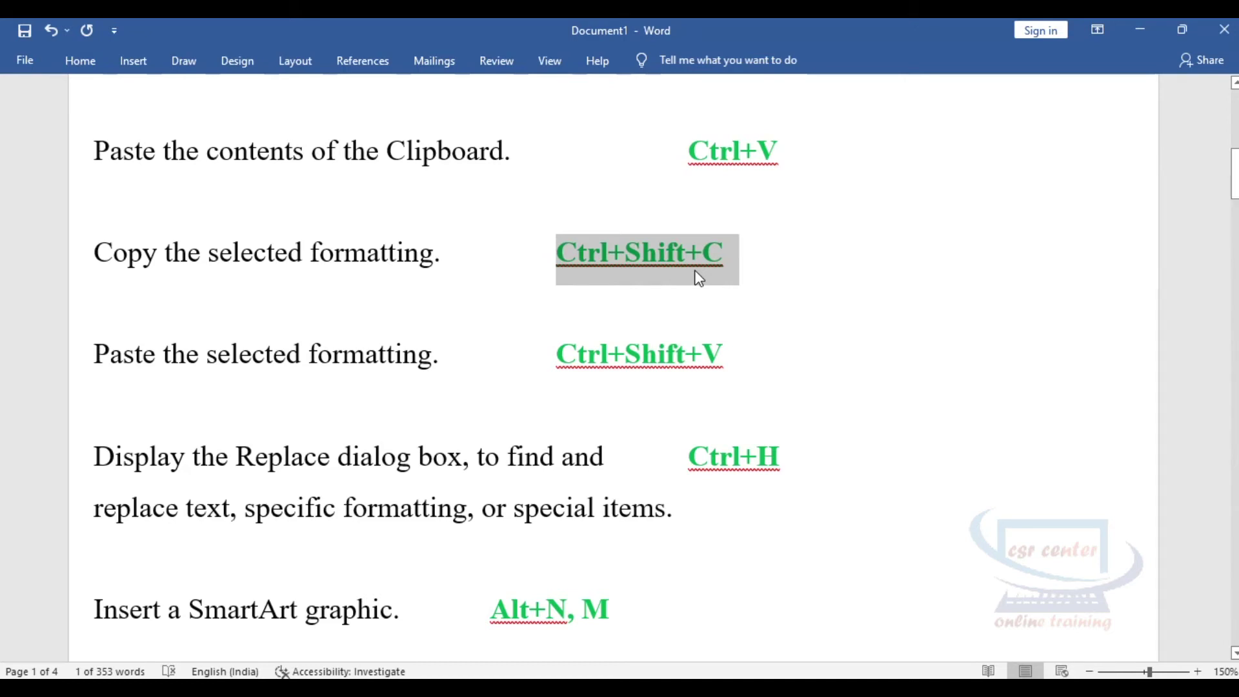
- Apply the copied green, bold, underlined formatting to 'the selected formatting' on the Copy line with Ctrl+Shift+V
left_click(676, 255)
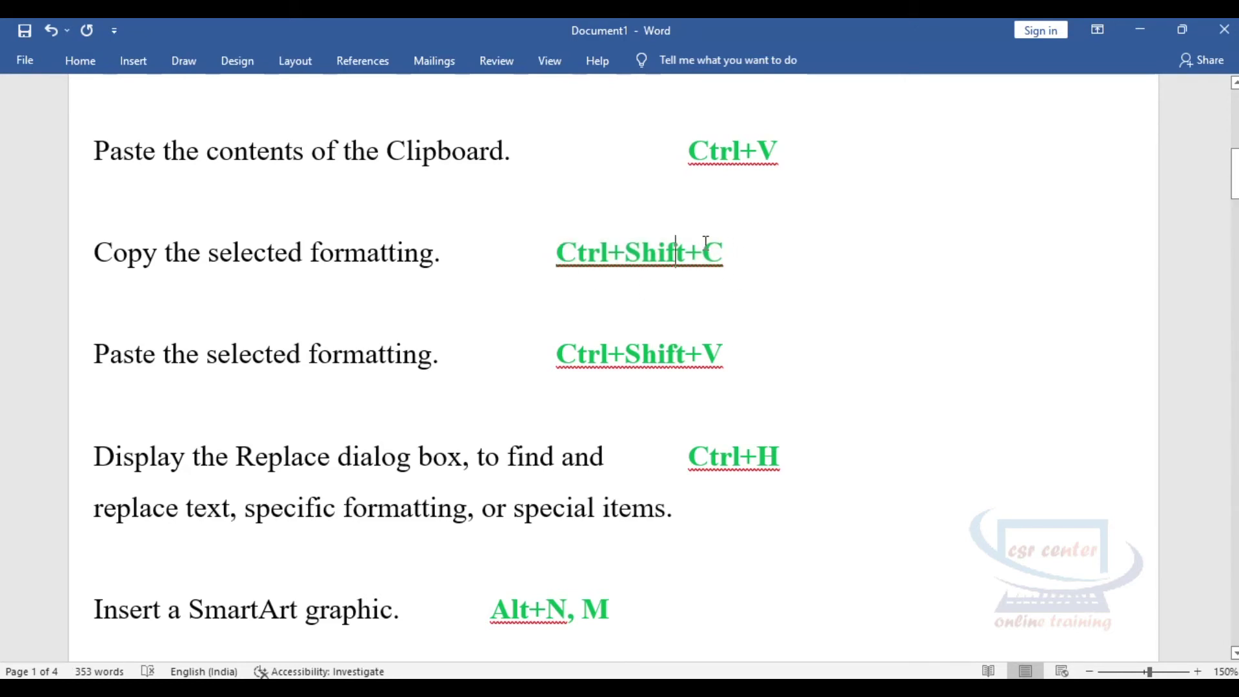
left_click_drag(165, 252, 423, 262)
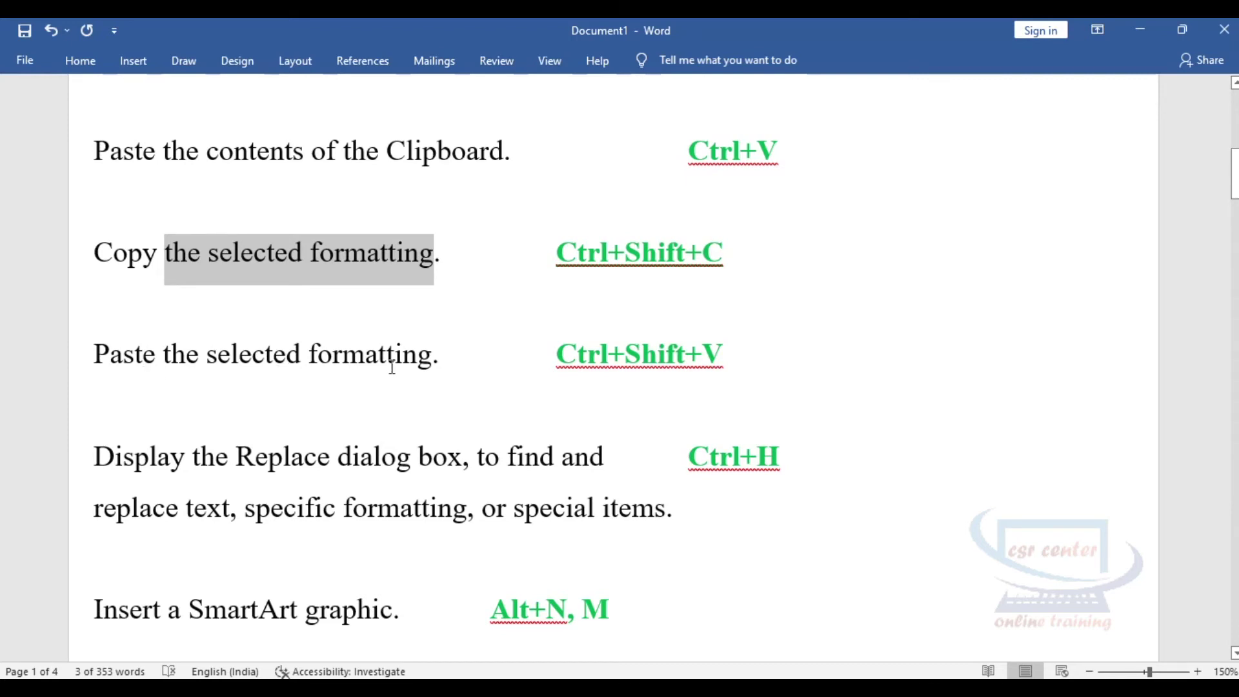
key("ctrl+shift+v")
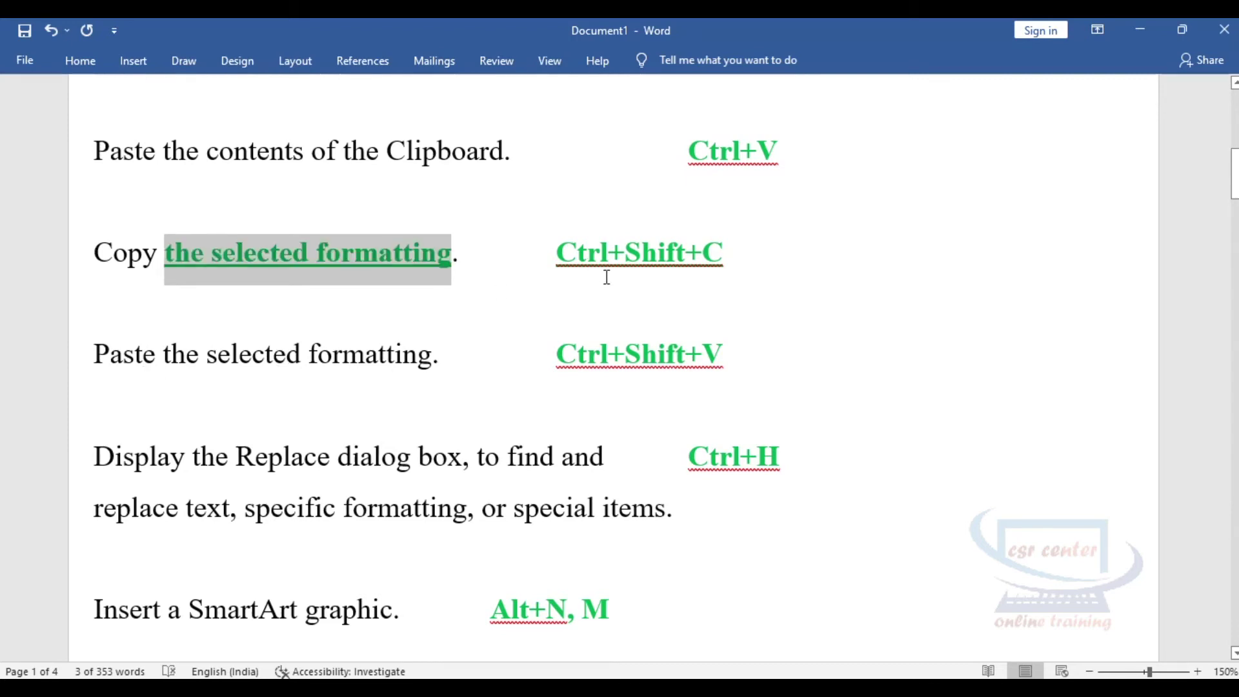
left_click(607, 261)
left_click_drag(559, 253, 745, 278)
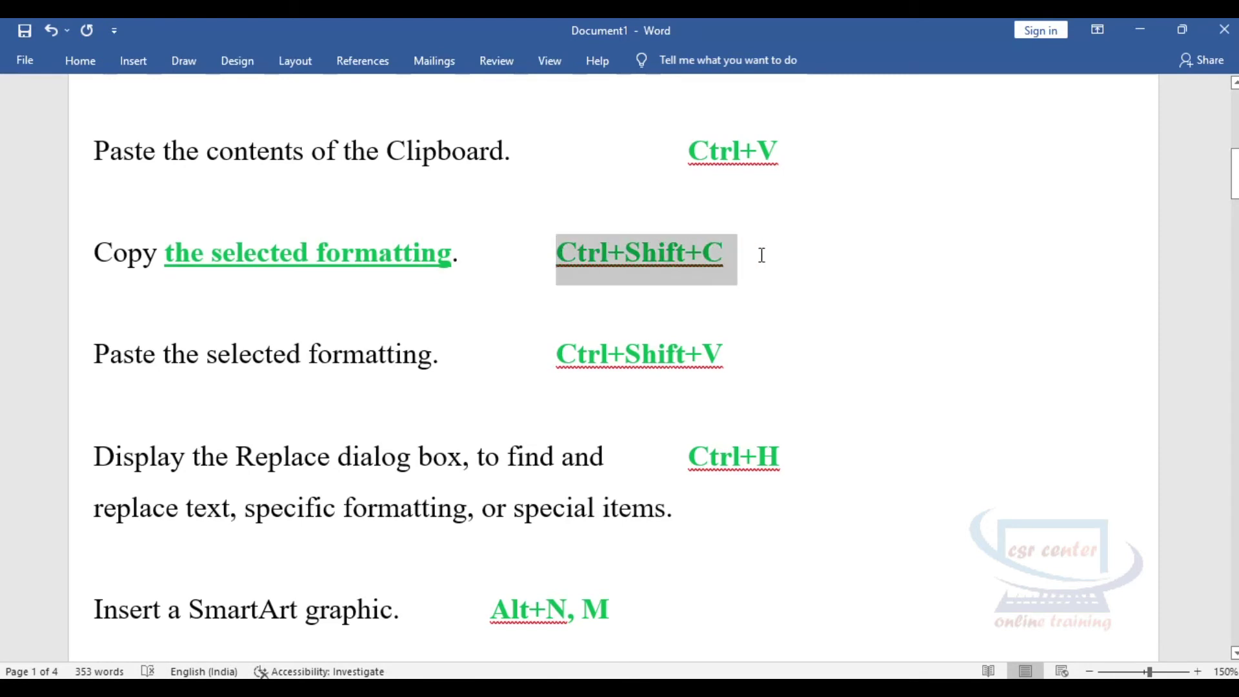
left_click(244, 253)
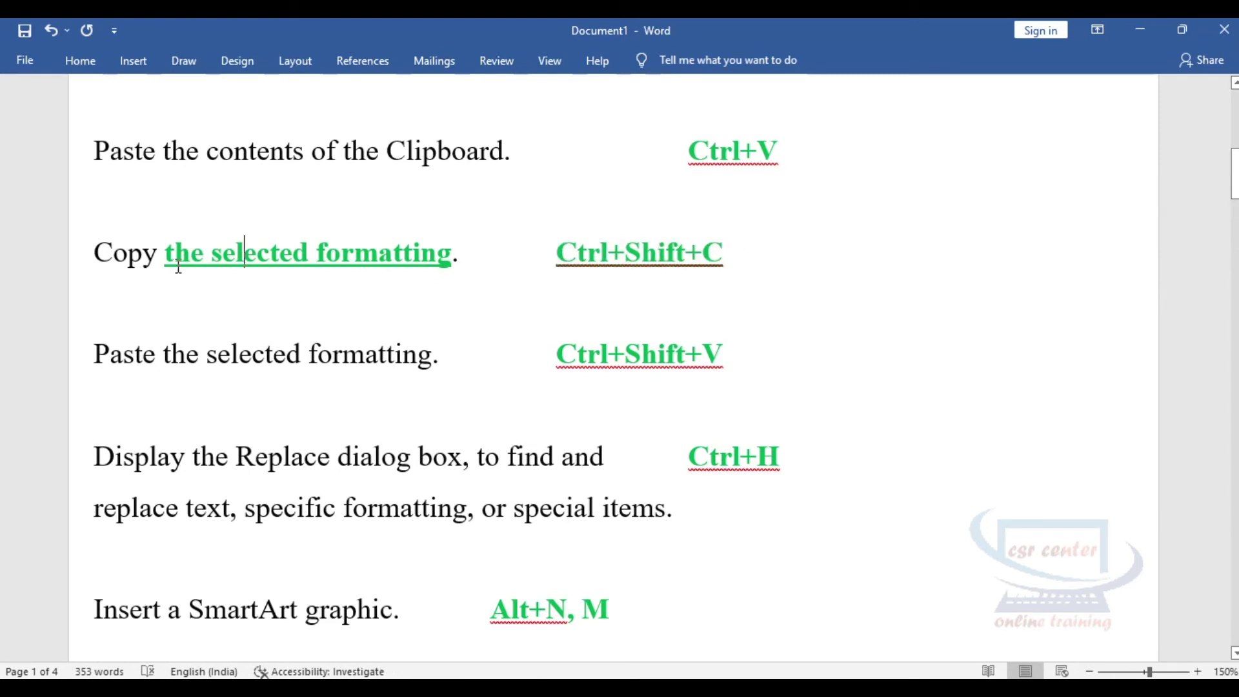
- Paste the green bold formatting onto 'the selected formatting' on the Paste line with Ctrl+Shift+V
left_click_drag(554, 352, 759, 353)
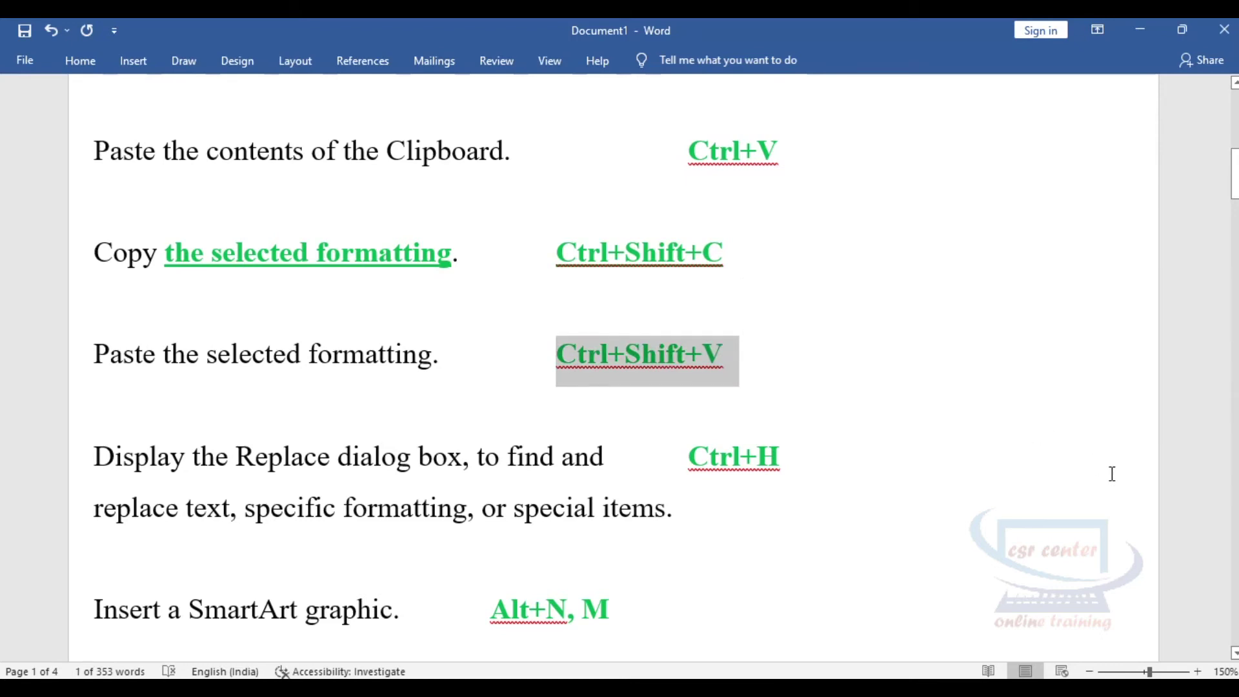
left_click(239, 355)
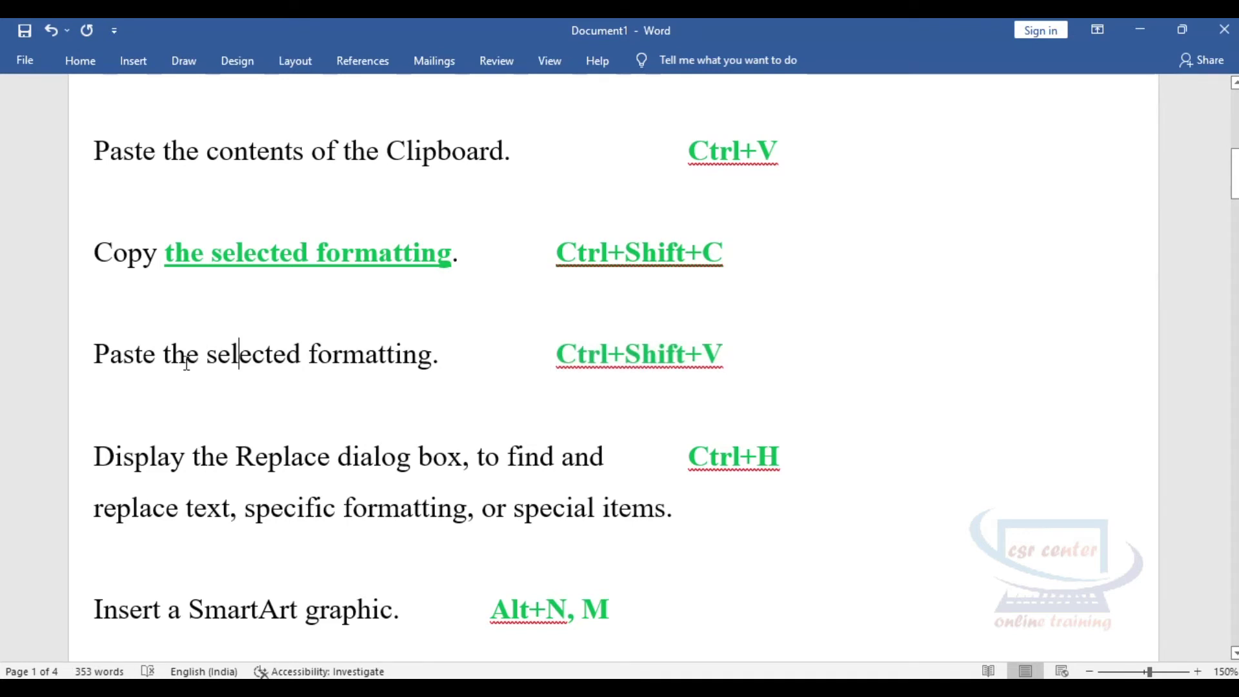
left_click_drag(167, 359, 432, 359)
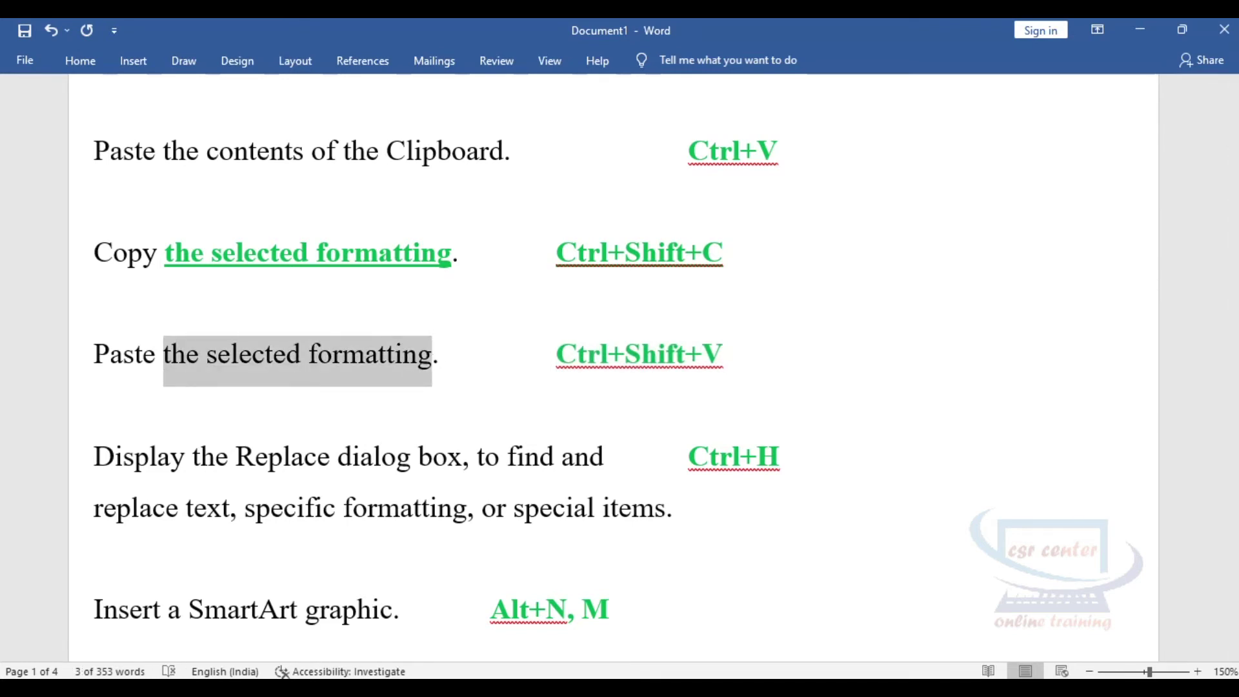
key("ctrl+shift+v")
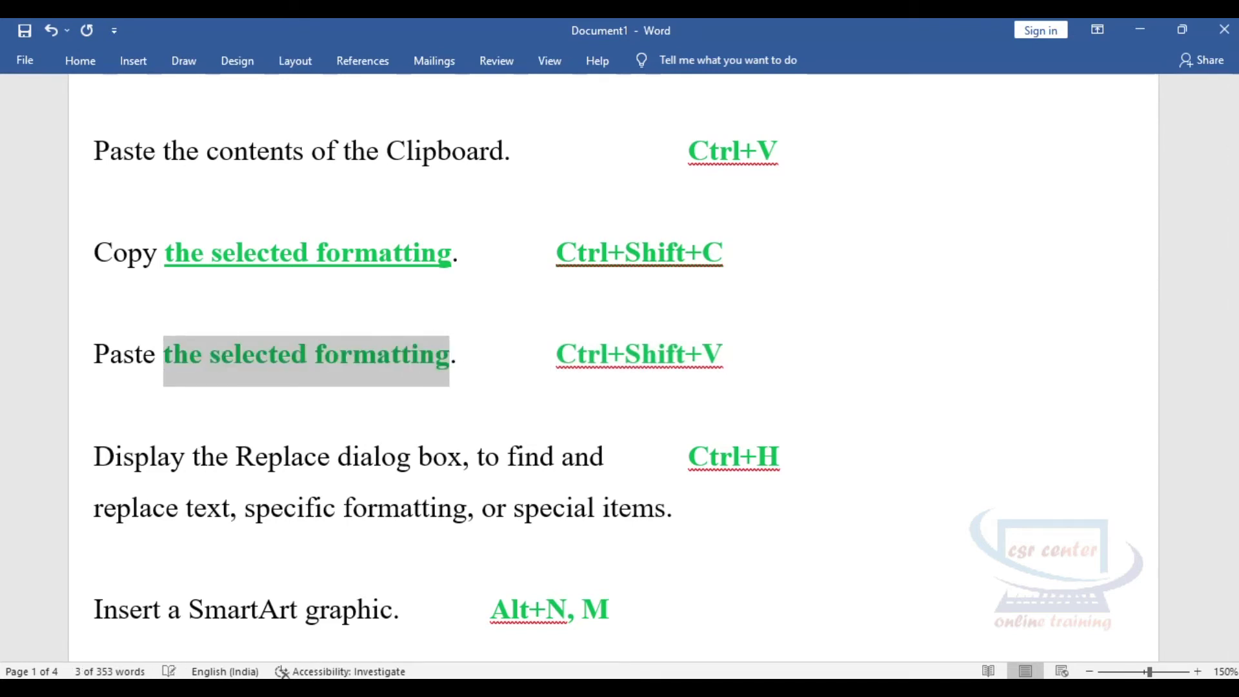
left_click(733, 456)
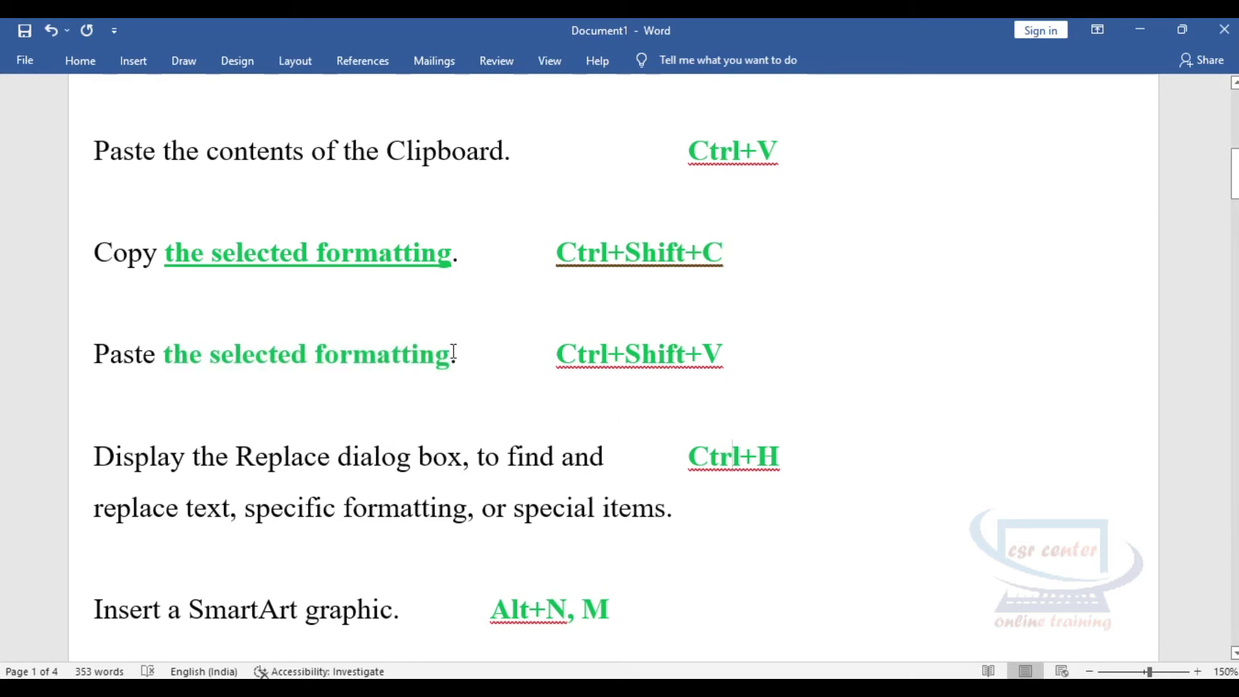
left_click_drag(556, 354, 726, 359)
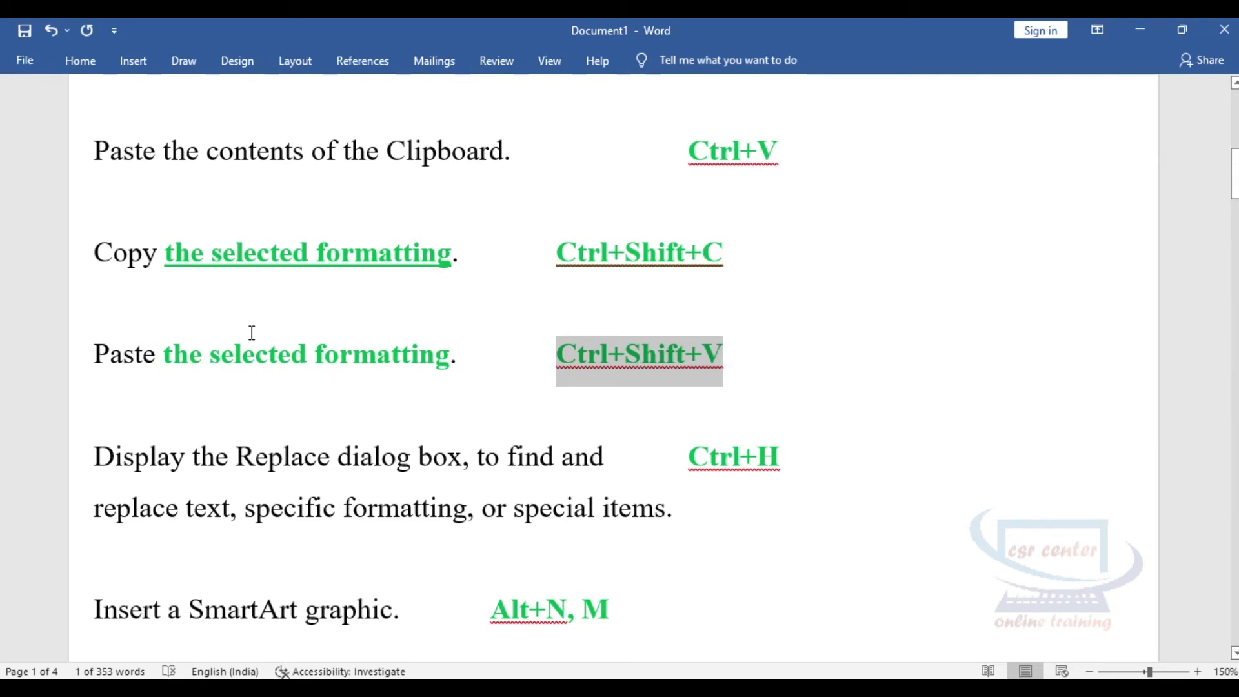
left_click(222, 355)
left_click_drag(165, 354, 451, 354)
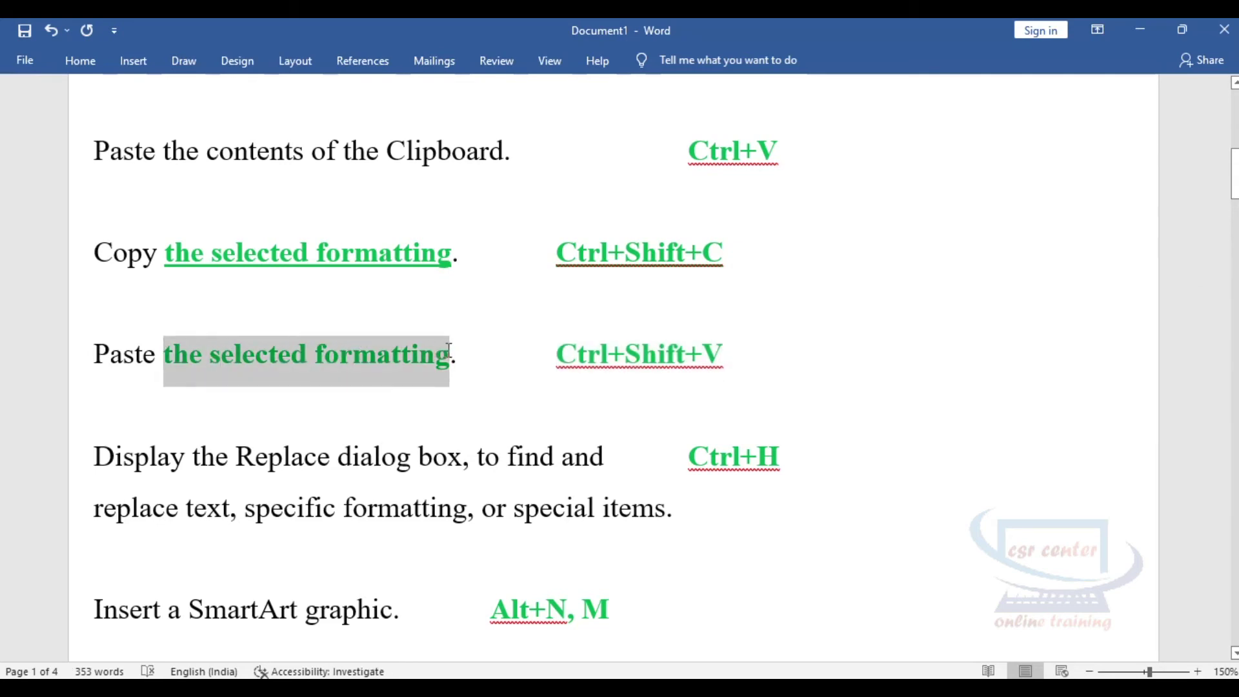
left_click(506, 413)
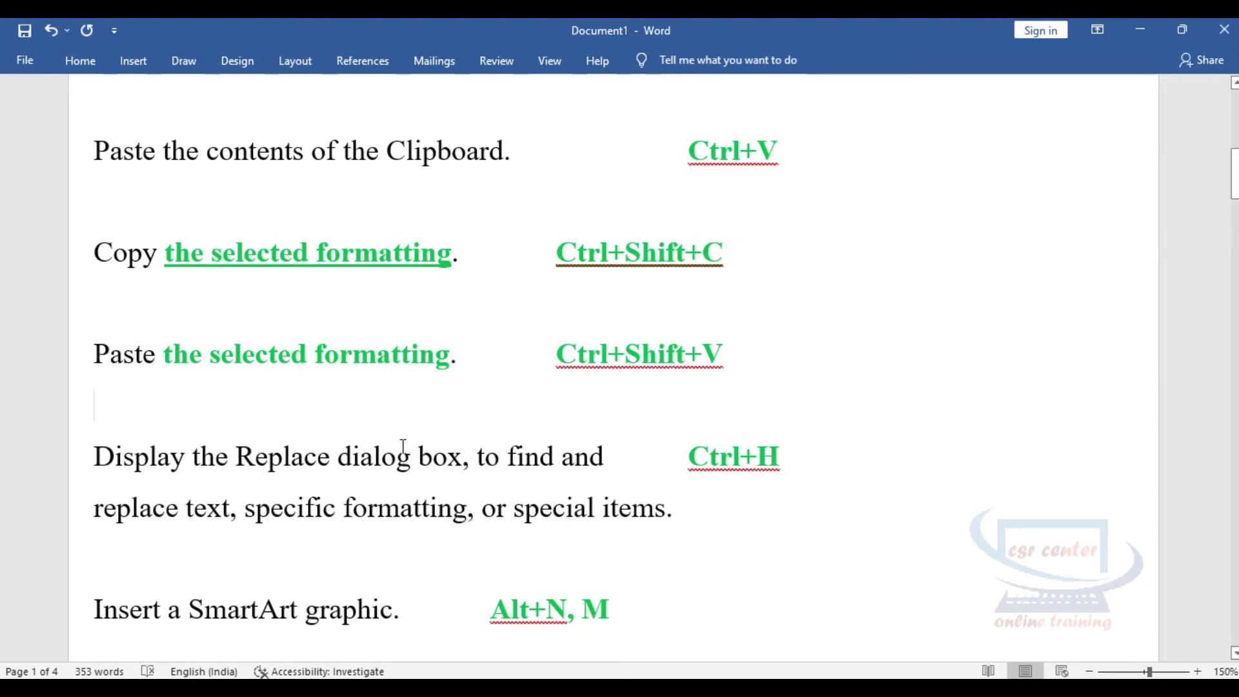
- Place the caret in the Ctrl+H shortcut entry further down the list
scroll(403, 445, "down", 2)
left_click(687, 325)
left_click_drag(693, 343, 794, 349)
left_click(764, 353)
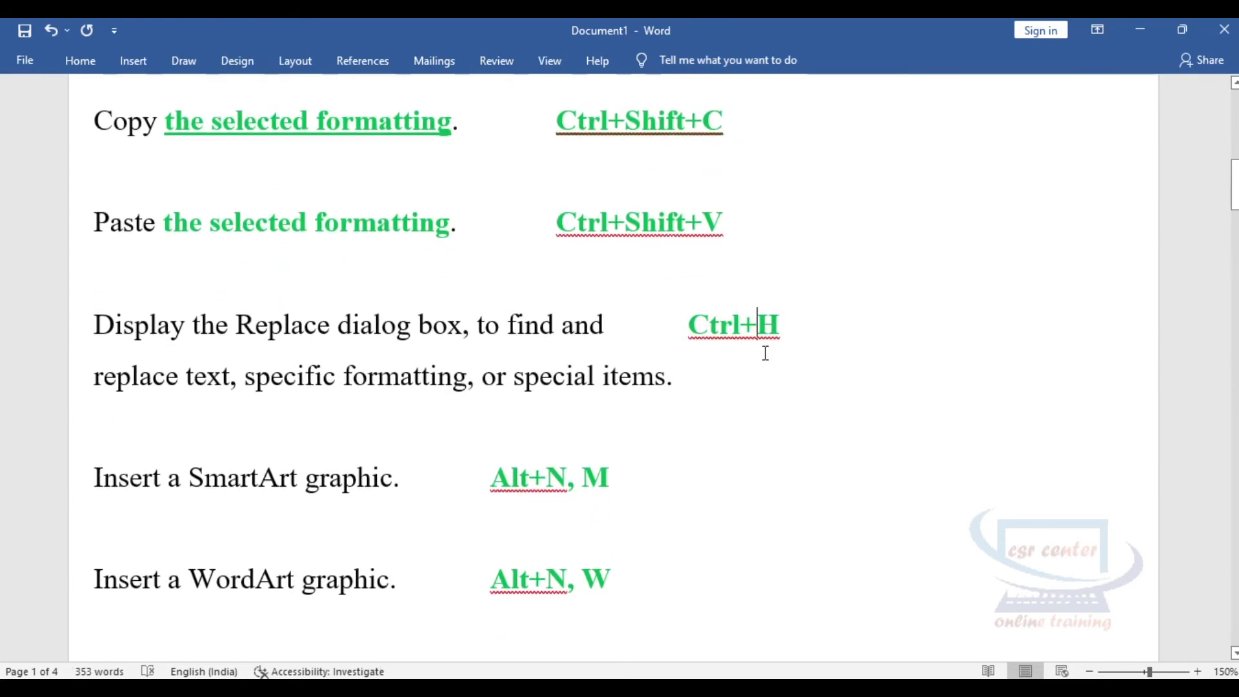
- Show the Find and Replace dialog's Replace tab with Ctrl+H, then close it
key("ctrl+h")
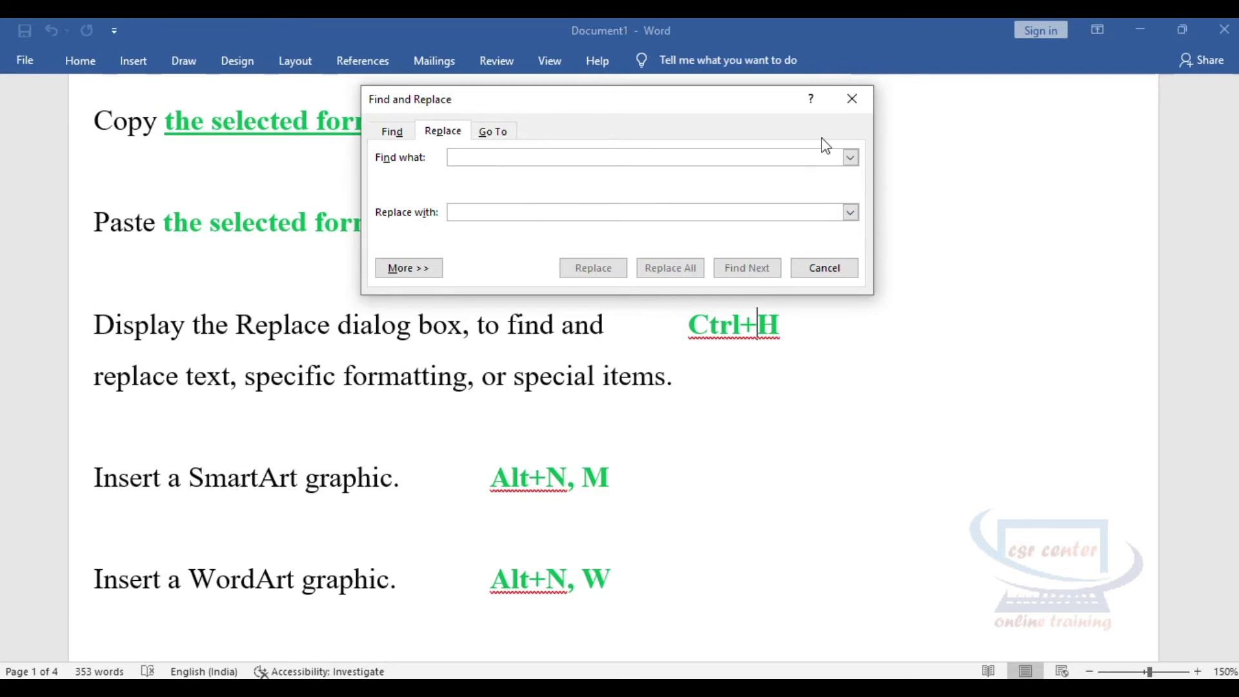
left_click(851, 98)
scroll(379, 222, "down", 3)
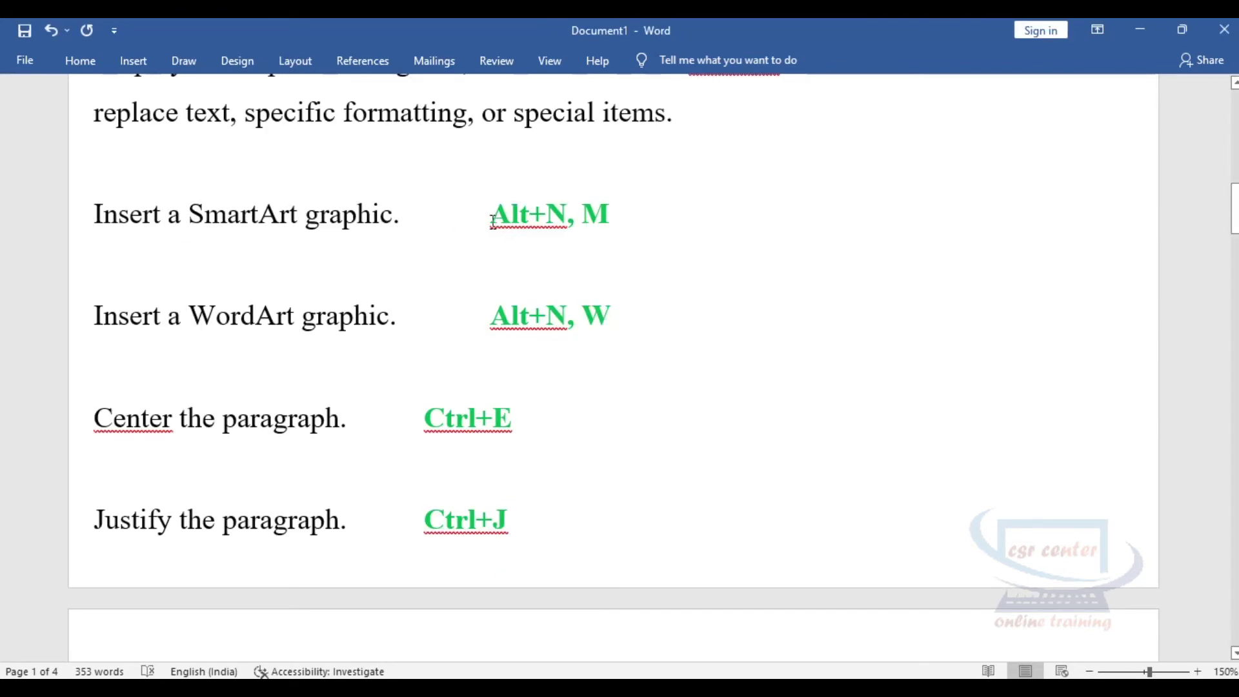
- Open Choose a SmartArt Graphic with Alt+N, M, browse the List and Process layouts, then cancel
left_click_drag(492, 221, 577, 222)
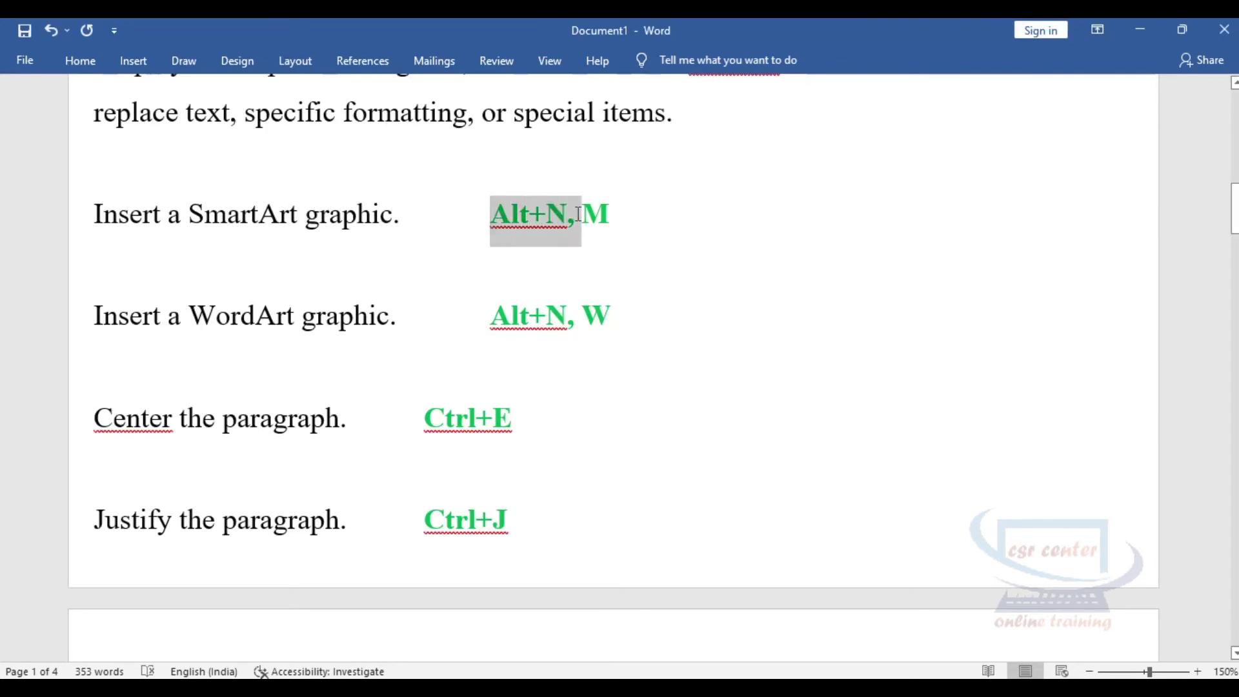
left_click(645, 225)
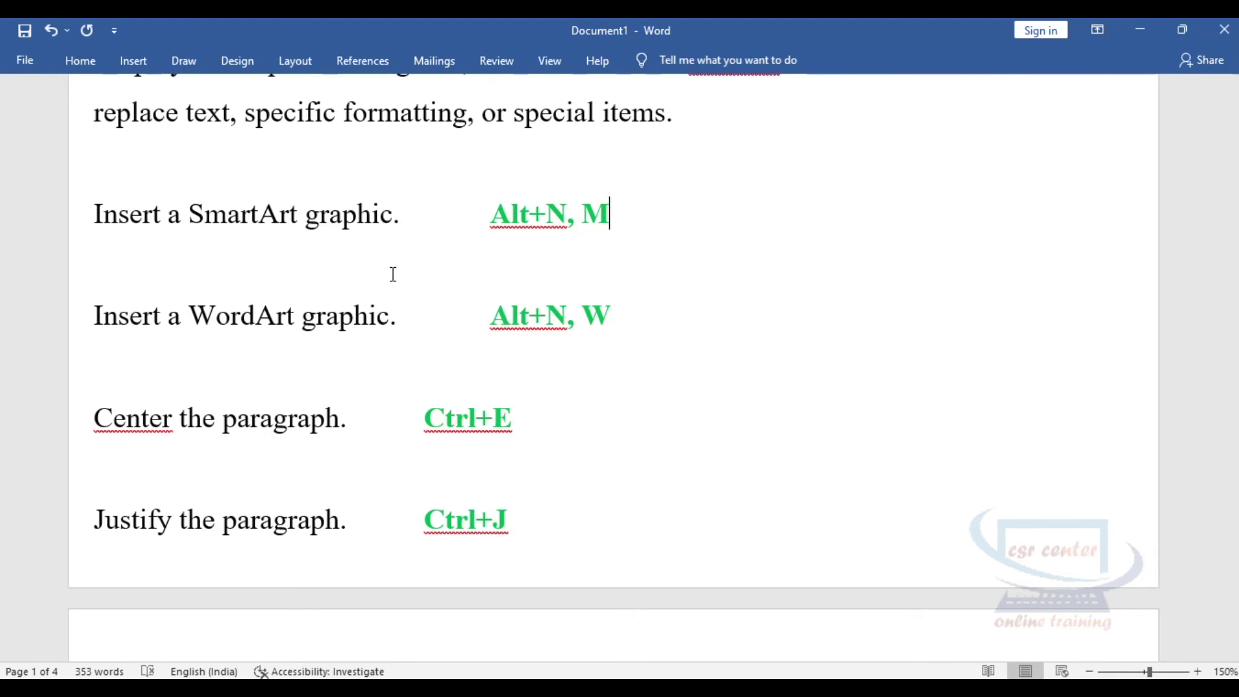
key("alt+n")
key("alt+n")
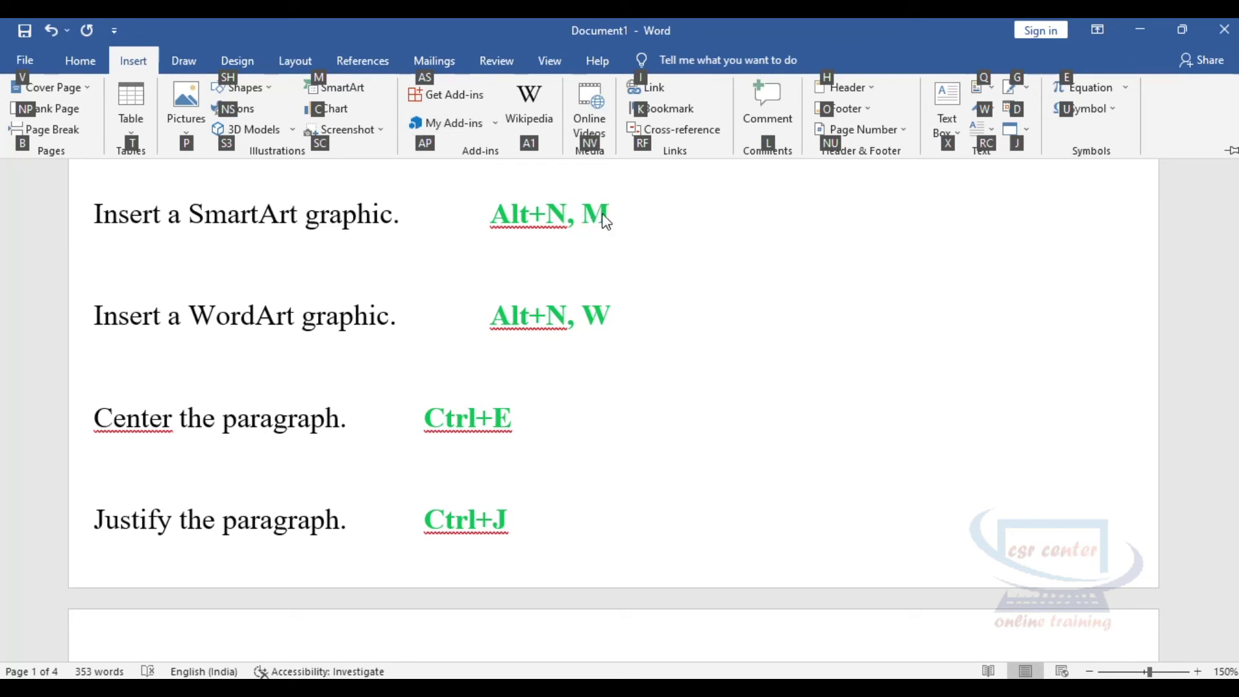
key("m")
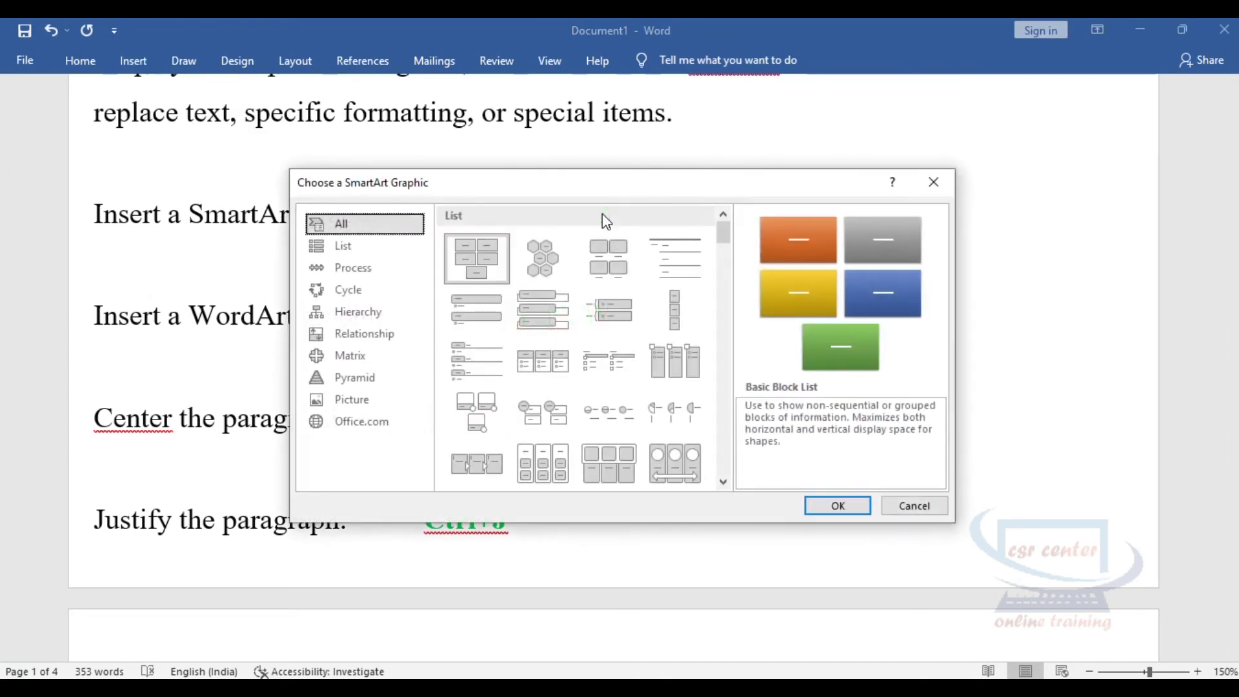
mouse_move(624, 186)
left_mouse_down()
mouse_move(927, 116)
mouse_move(818, 114)
left_mouse_up()
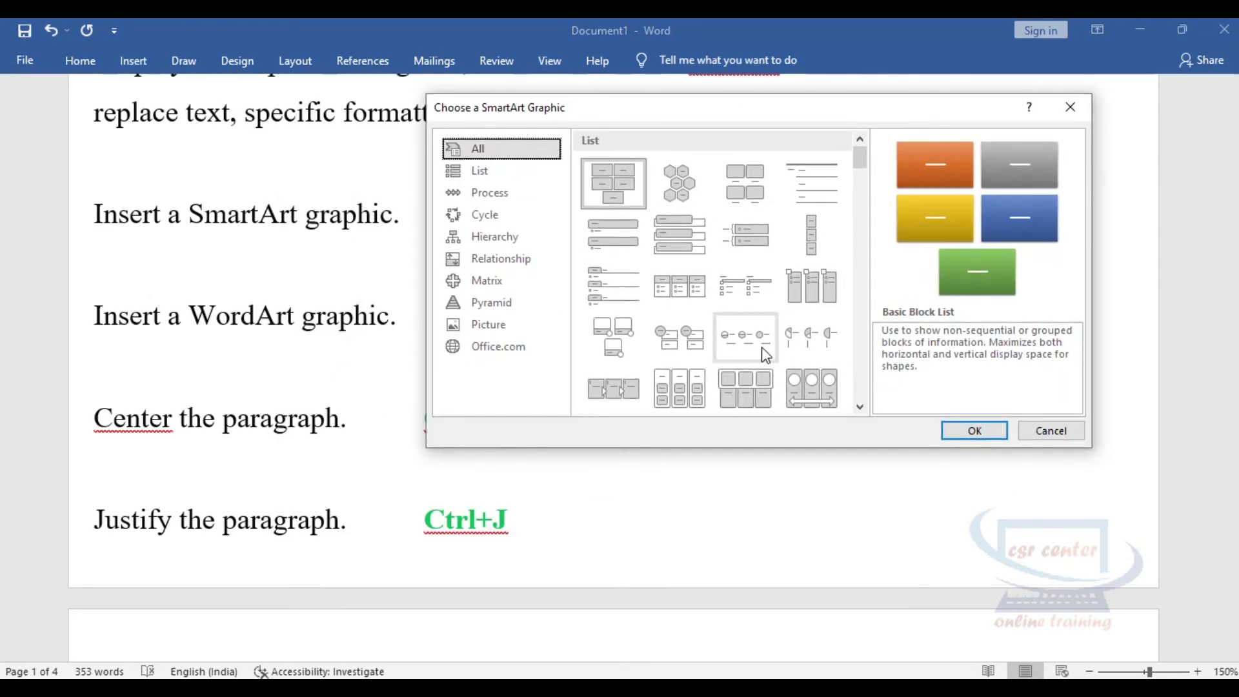
key("Down")
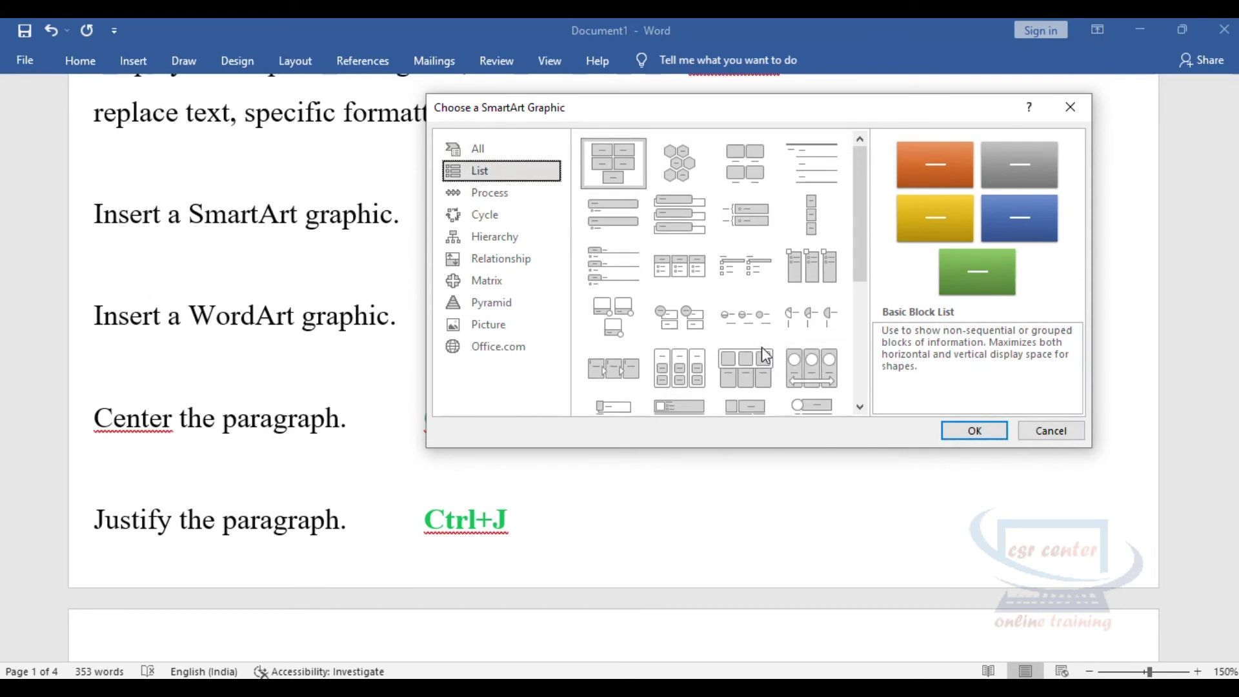
key("Down")
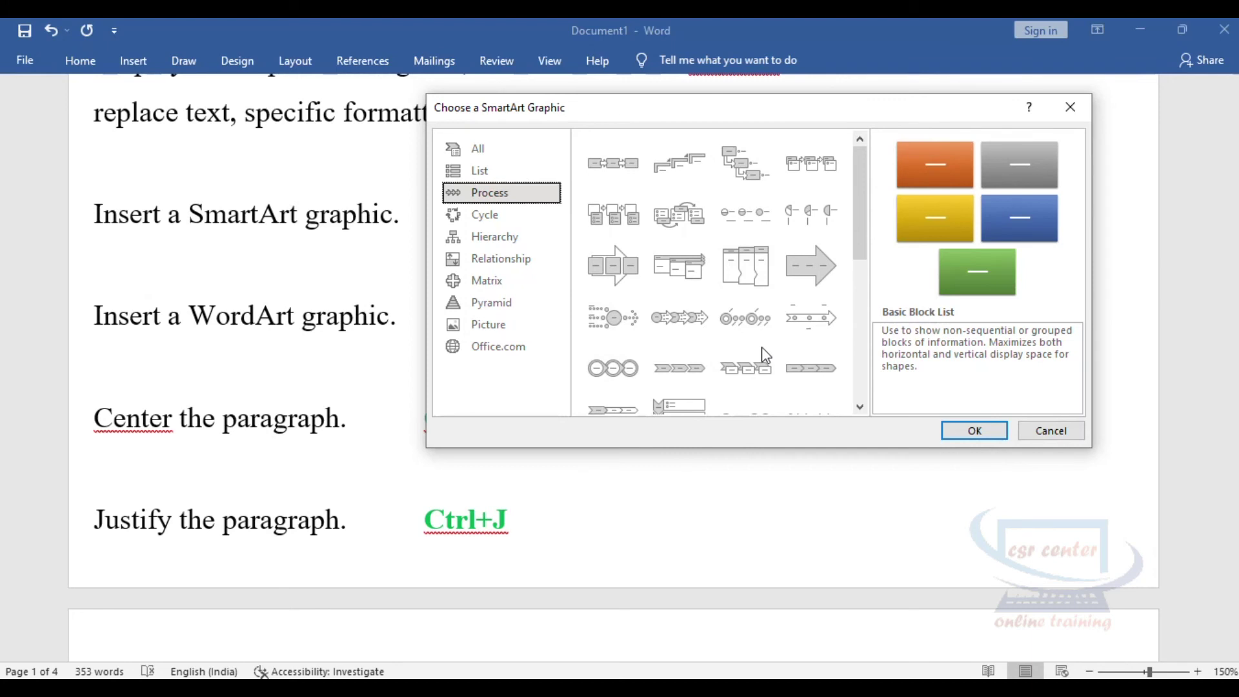
left_click(1048, 431)
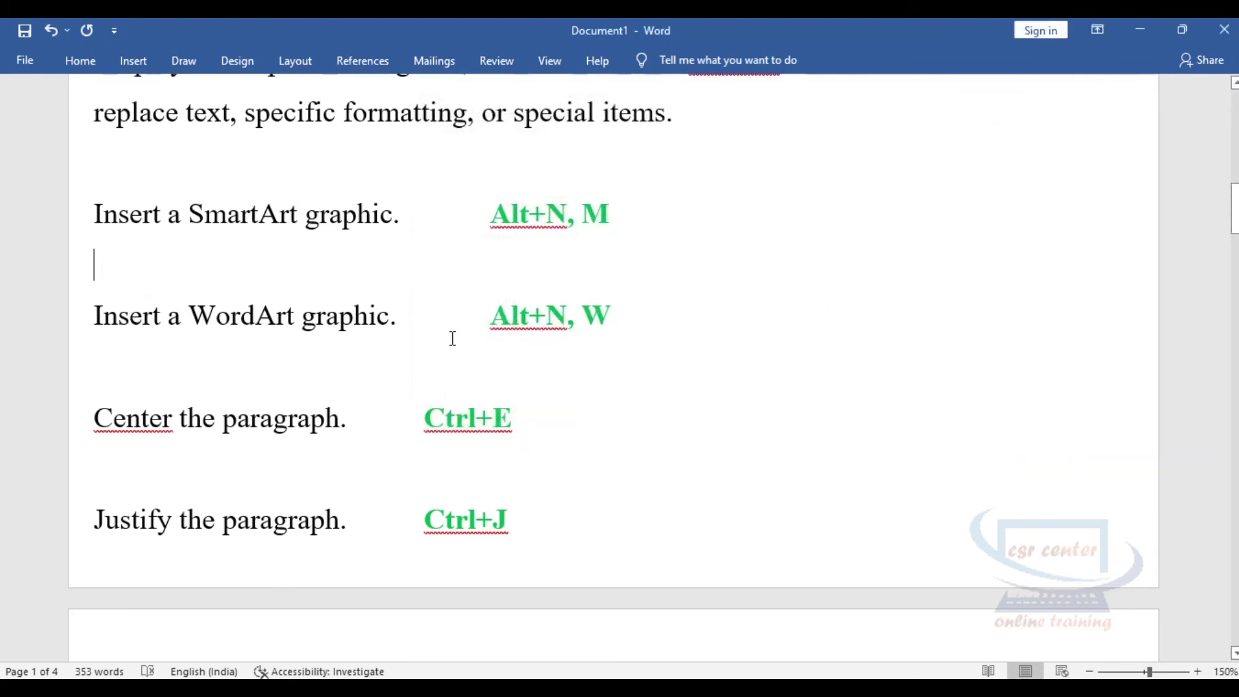
- Convert the 'Alt+N, W' text into WordArt with Alt+N, W, then undo the conversion
left_click_drag(492, 316, 665, 314)
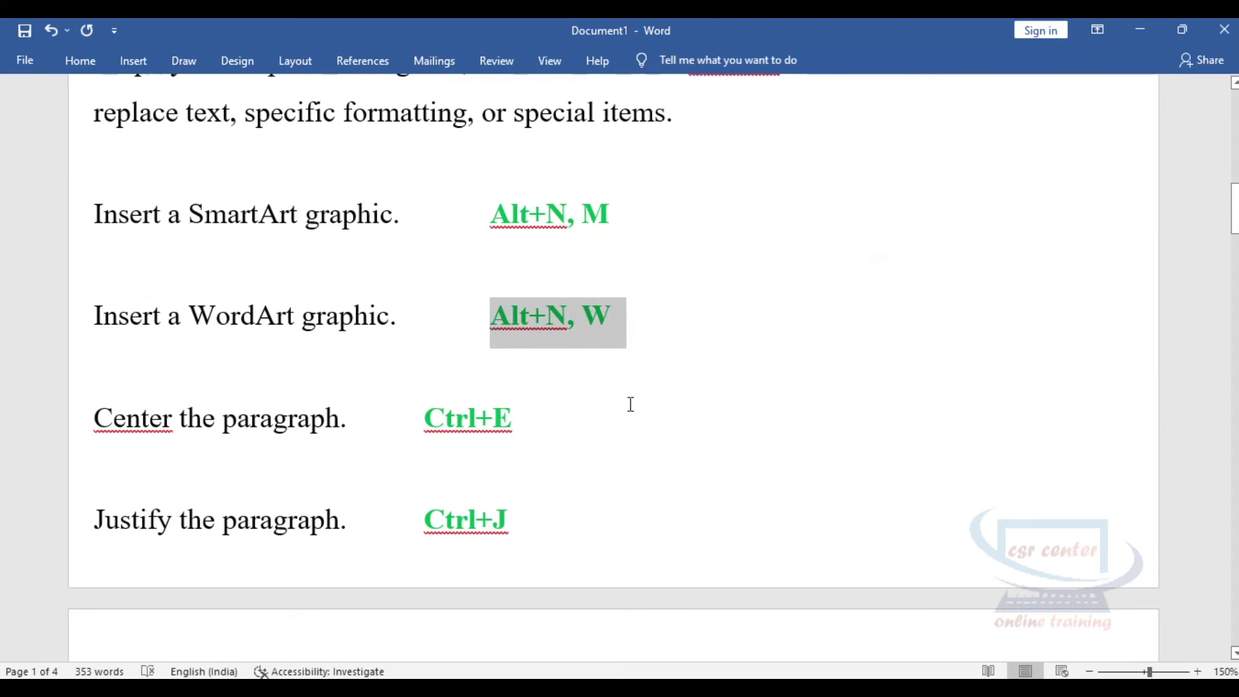
key("alt+n")
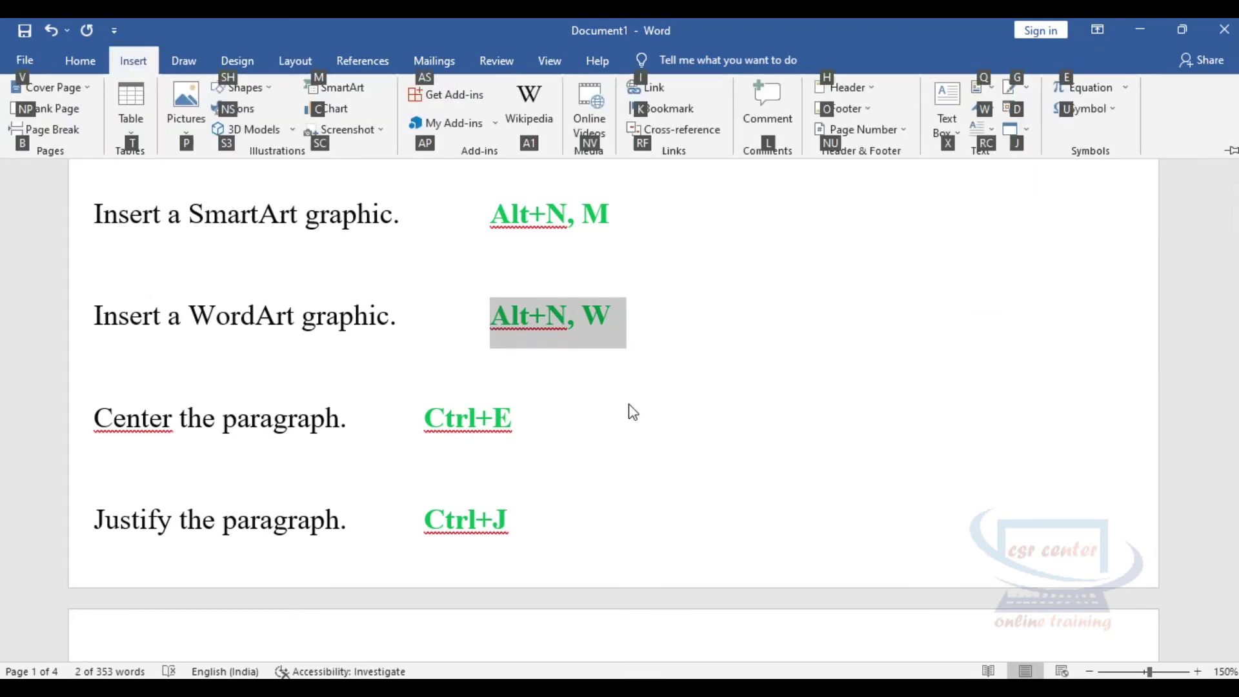
key("w")
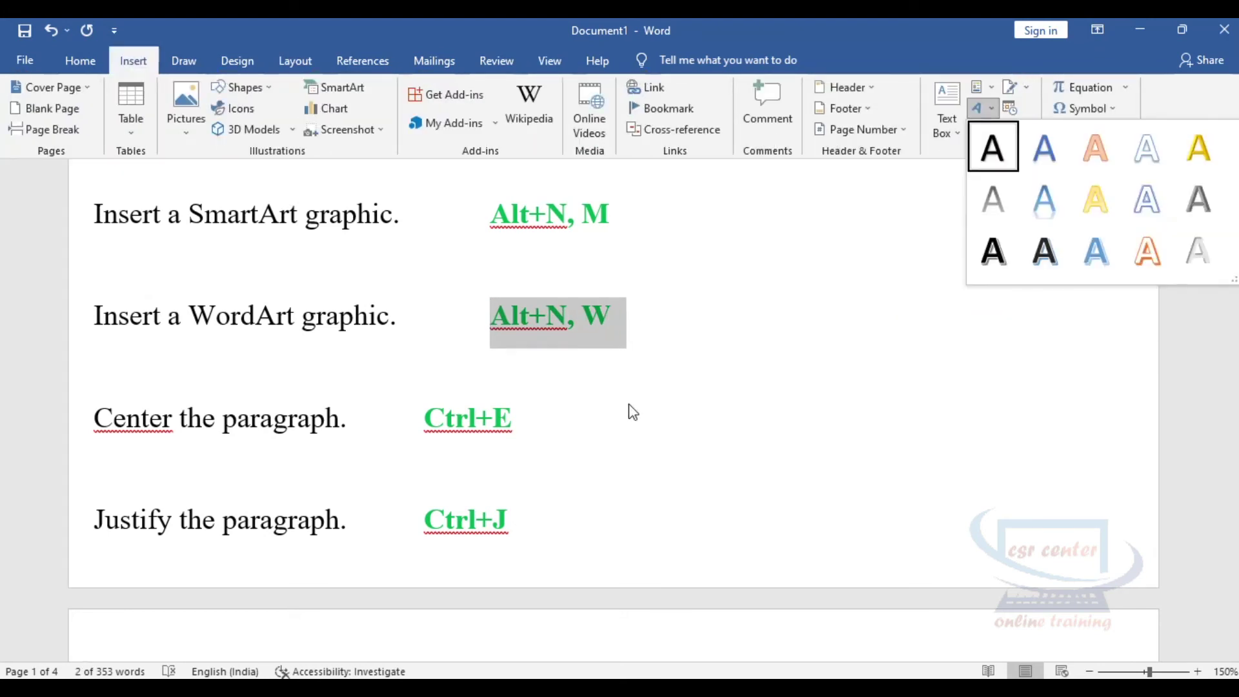
key("Return")
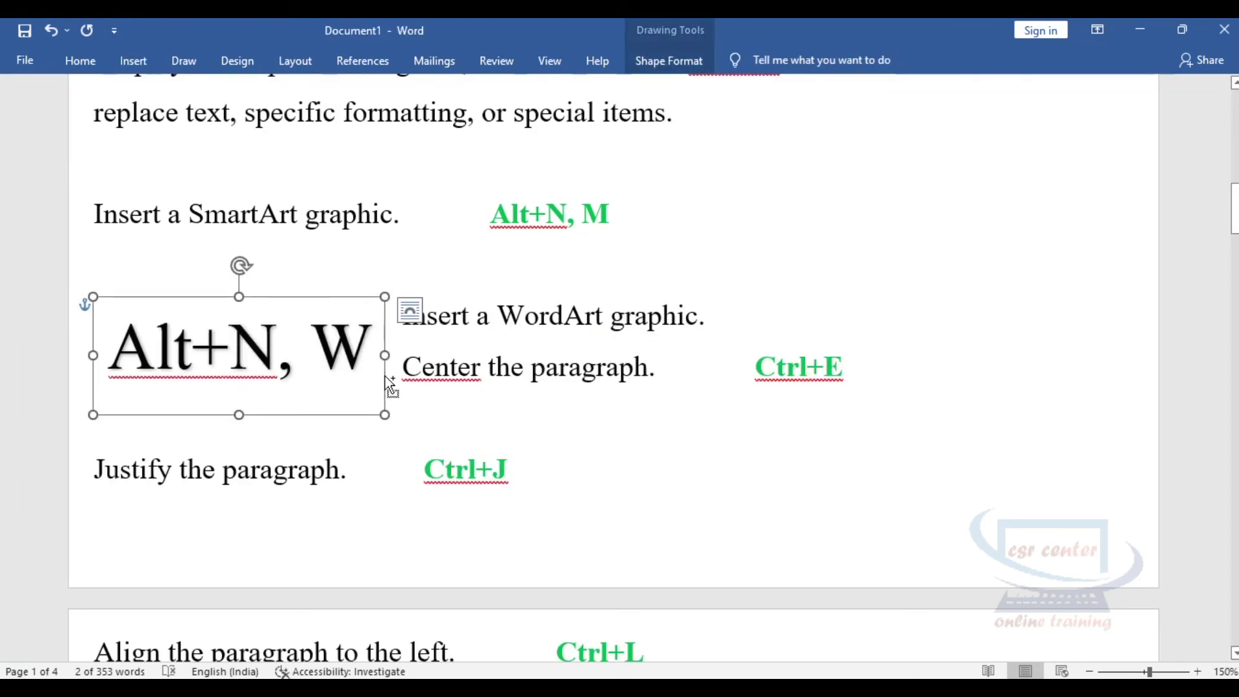
key("ctrl+z")
scroll(365, 287, "down", 2)
left_click(365, 287)
scroll(365, 287, "down", 1)
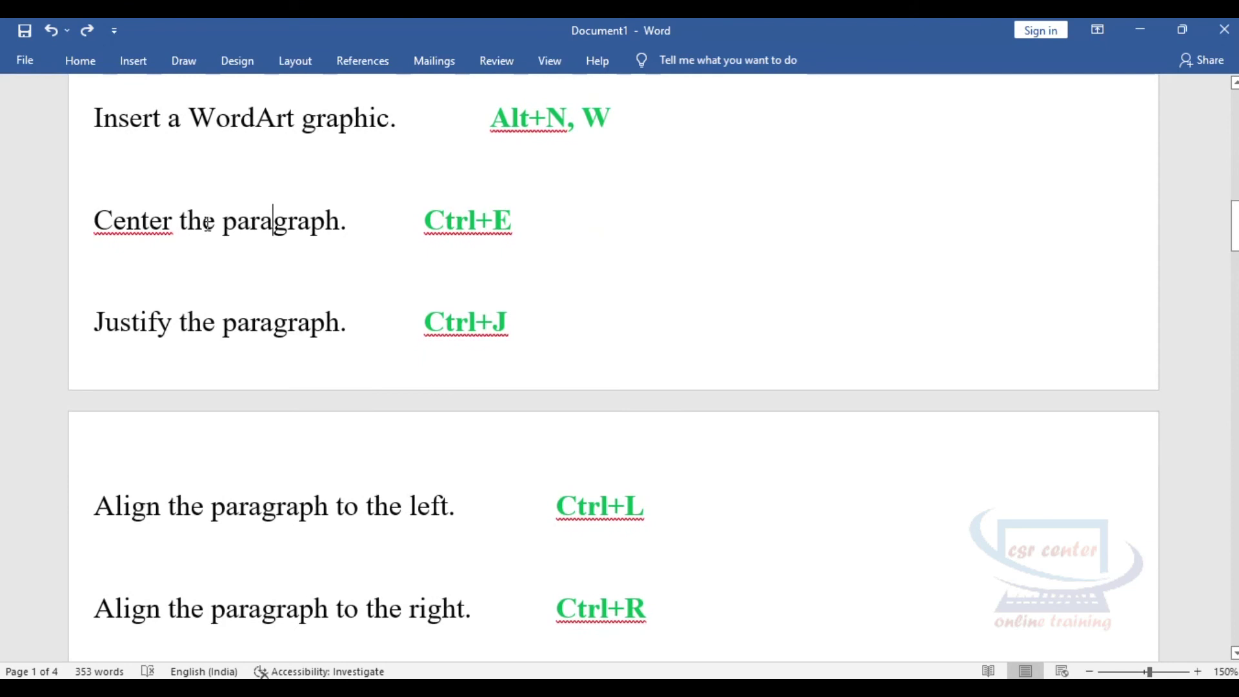
mouse_move(95, 220)
left_mouse_down()
mouse_move(688, 491)
mouse_move(697, 519)
left_mouse_up()
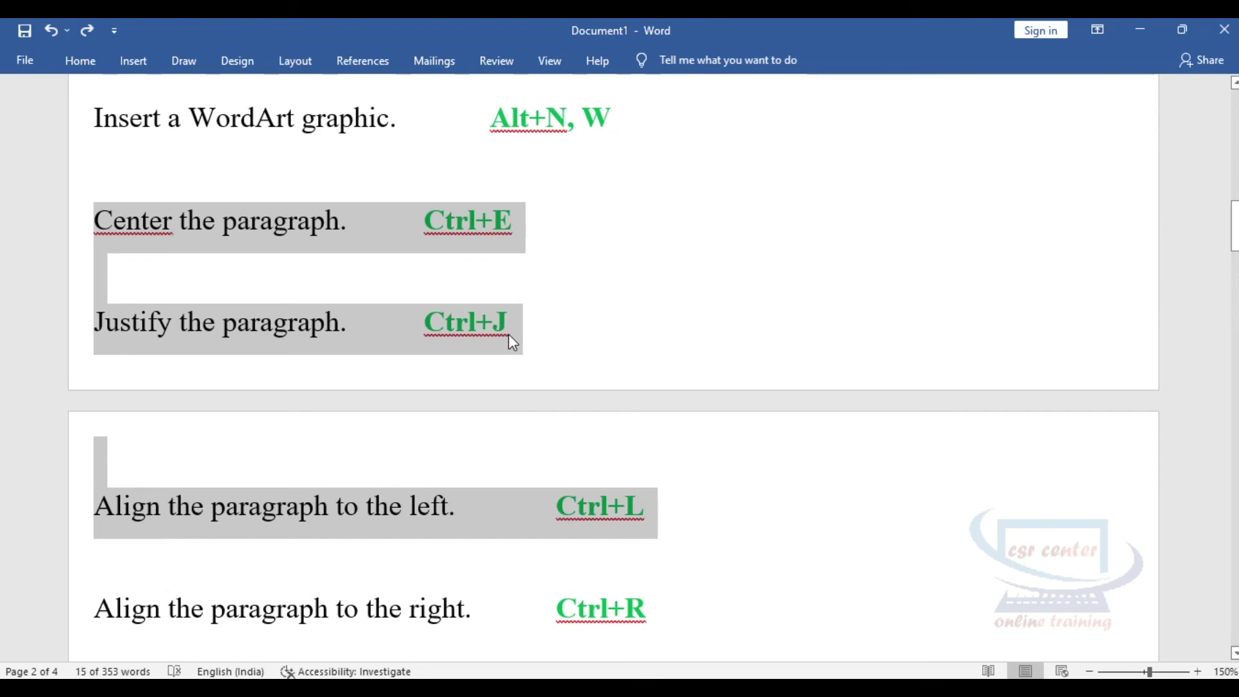
left_click(588, 505)
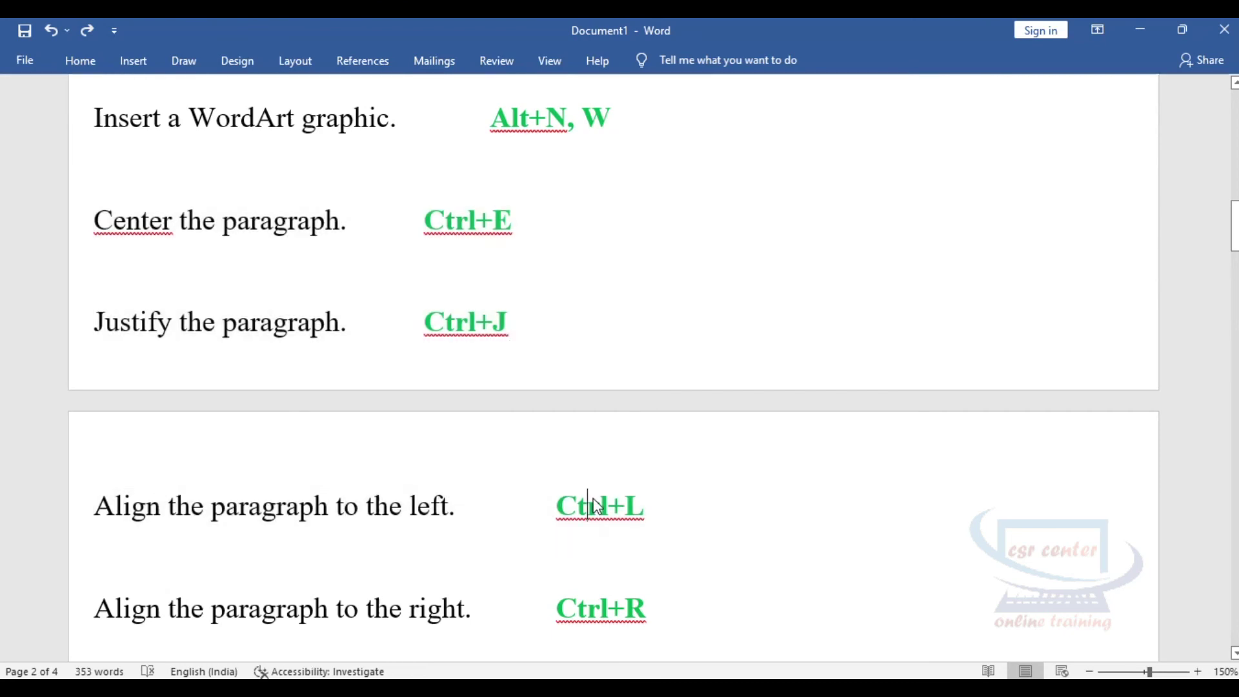
left_click_drag(557, 619, 649, 620)
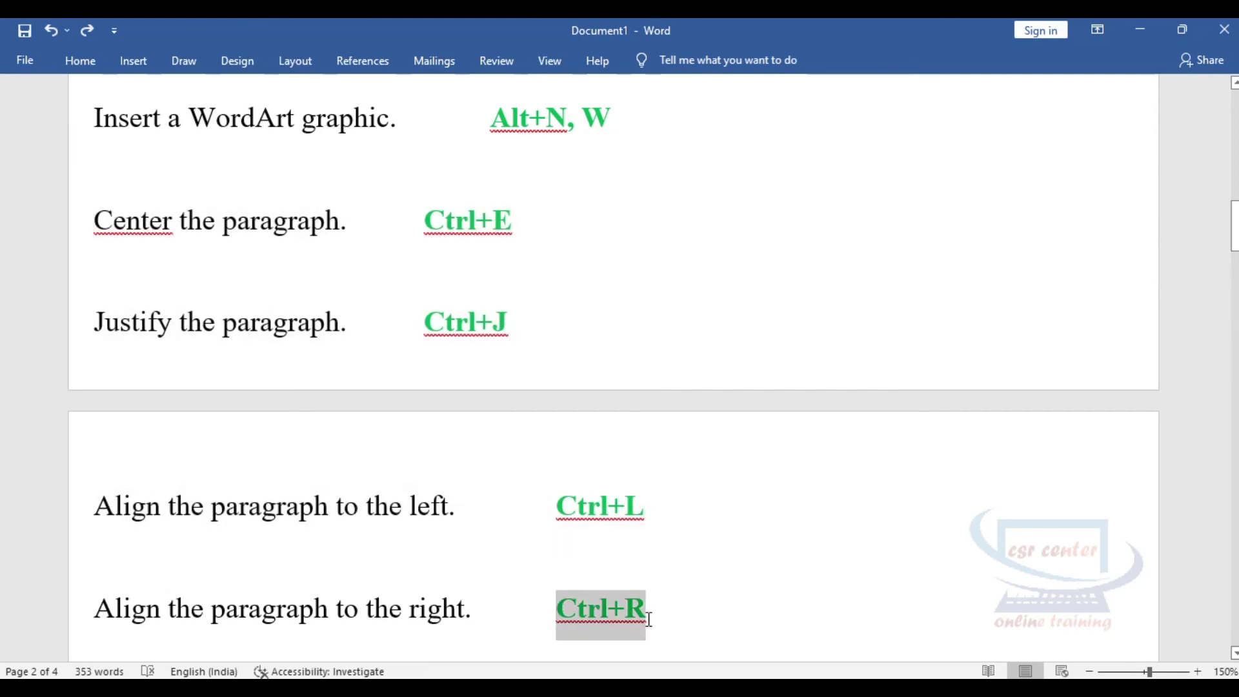
left_click(600, 505)
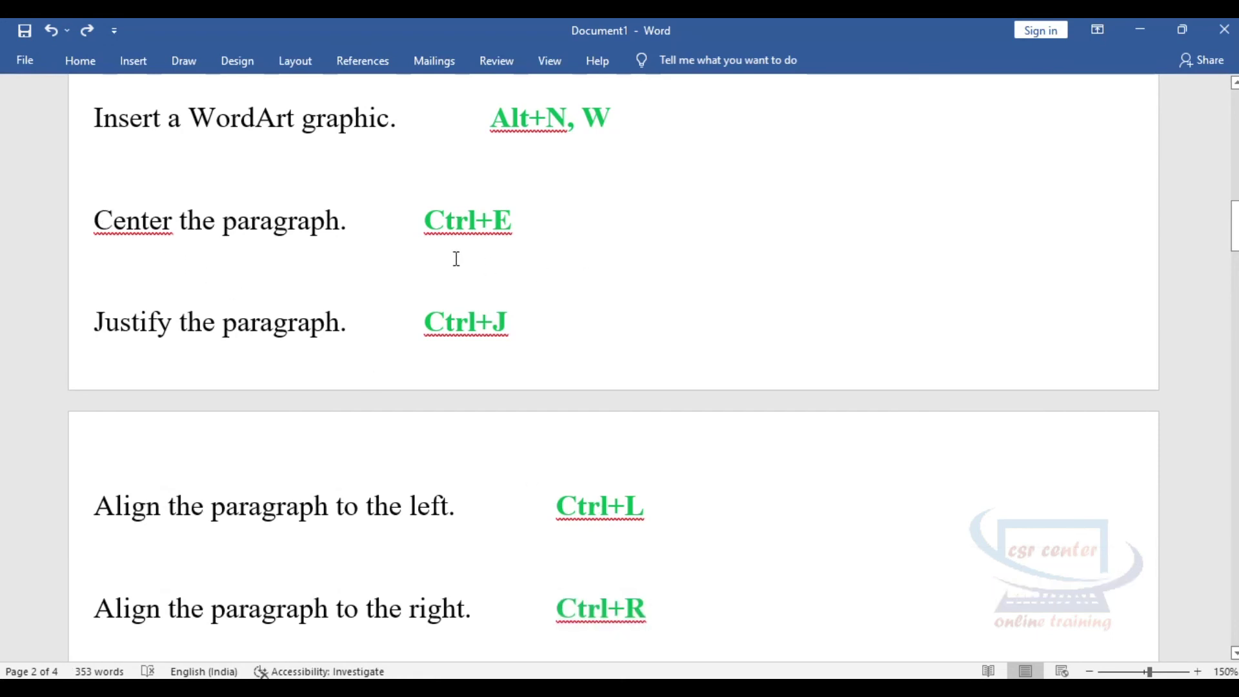
left_click_drag(94, 216, 539, 229)
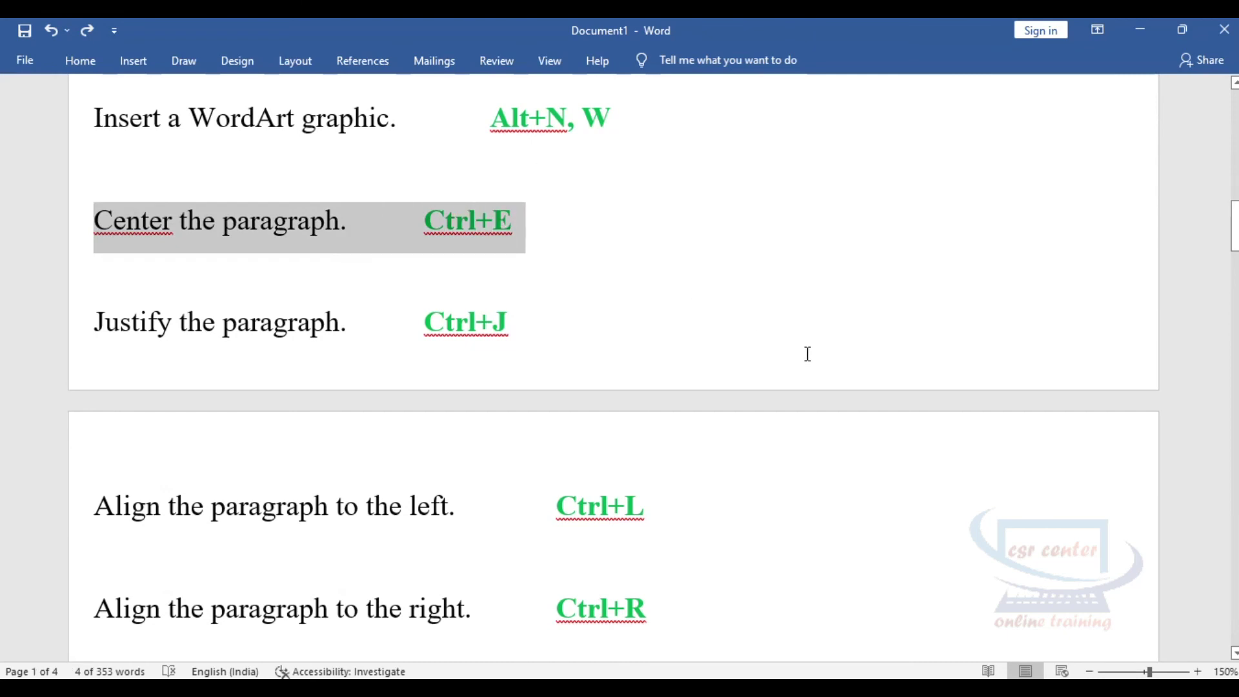
left_click(80, 60)
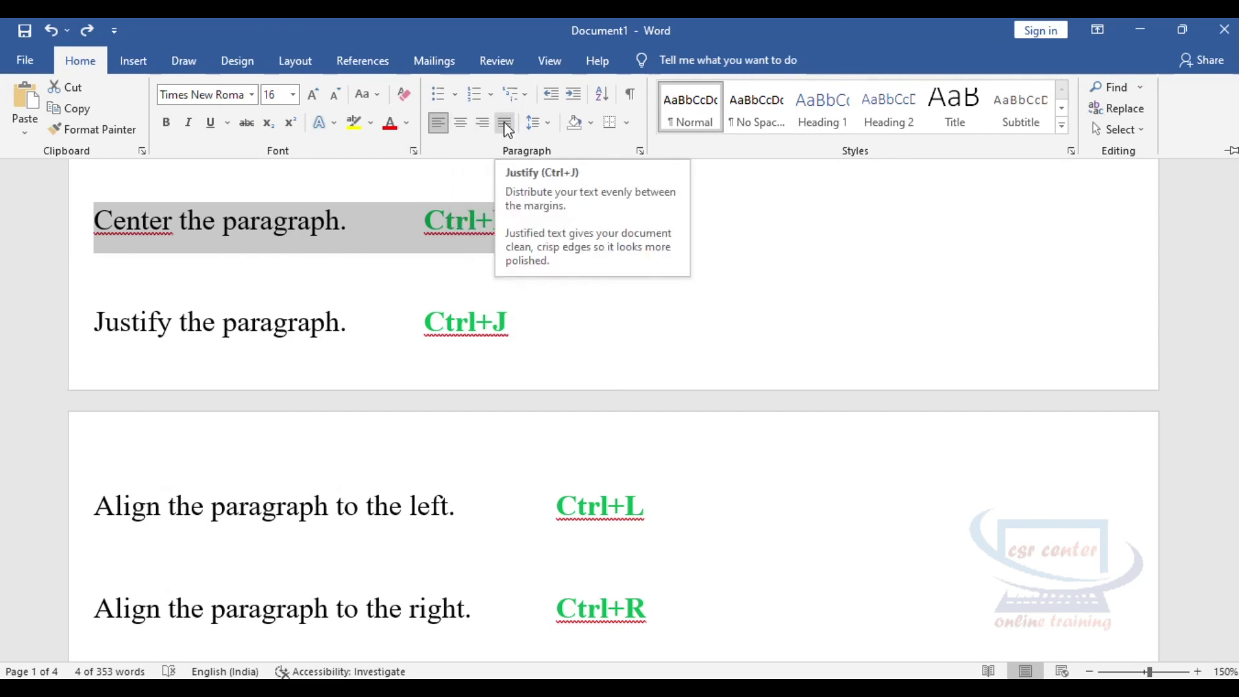
key("ctrl+F1")
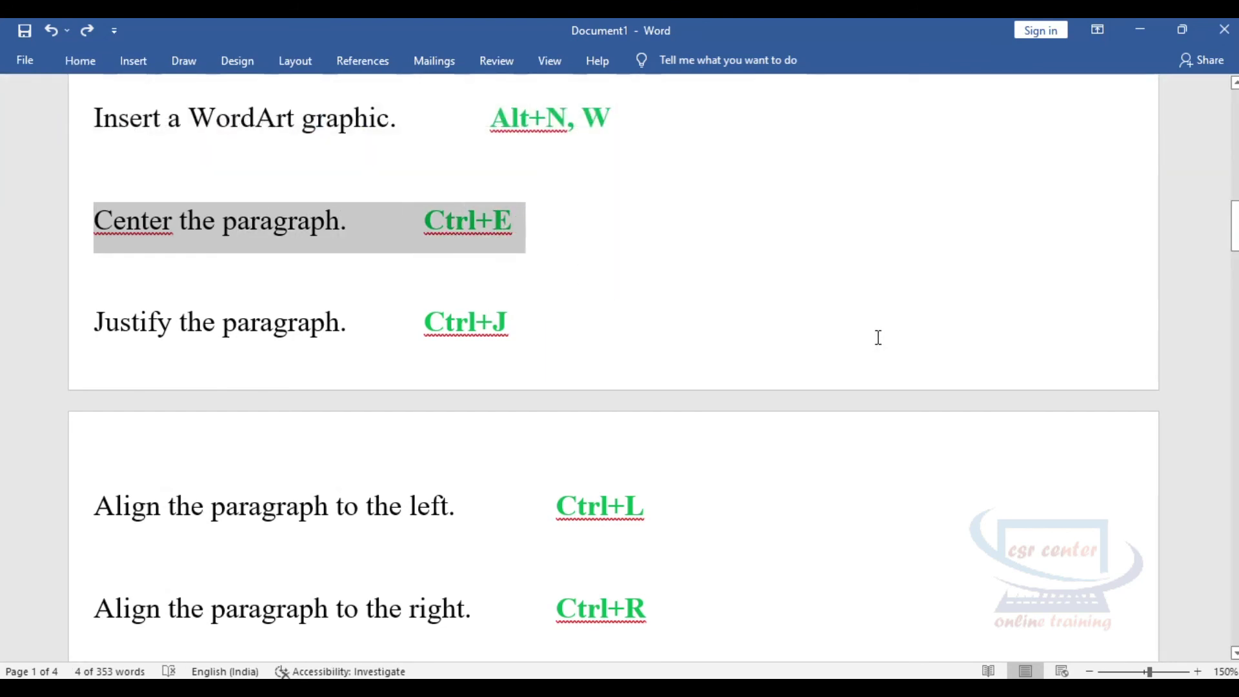
key("ctrl+r")
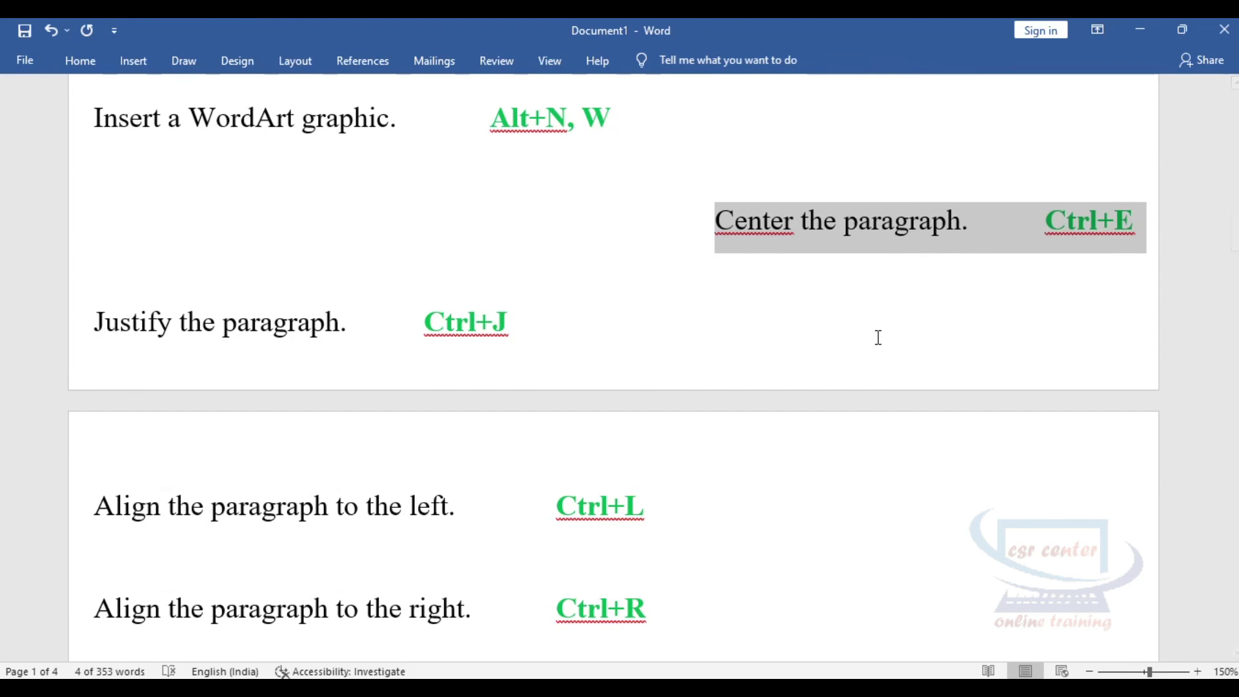
key("ctrl+e")
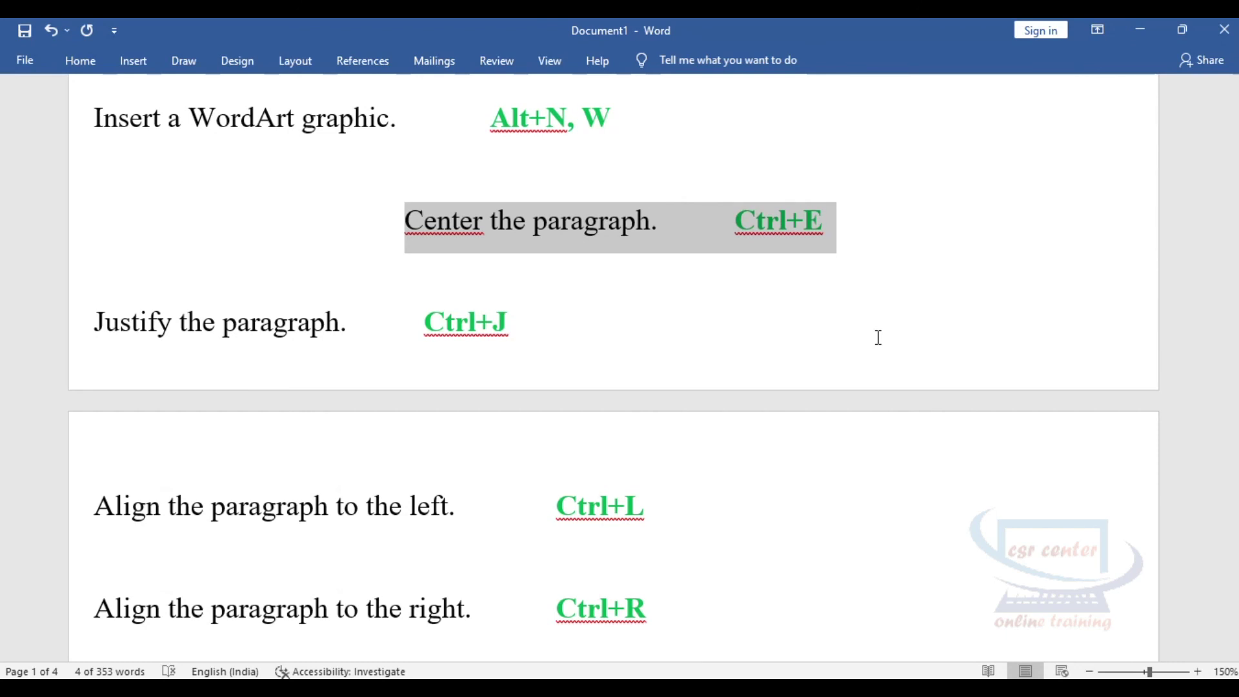
key("ctrl+l")
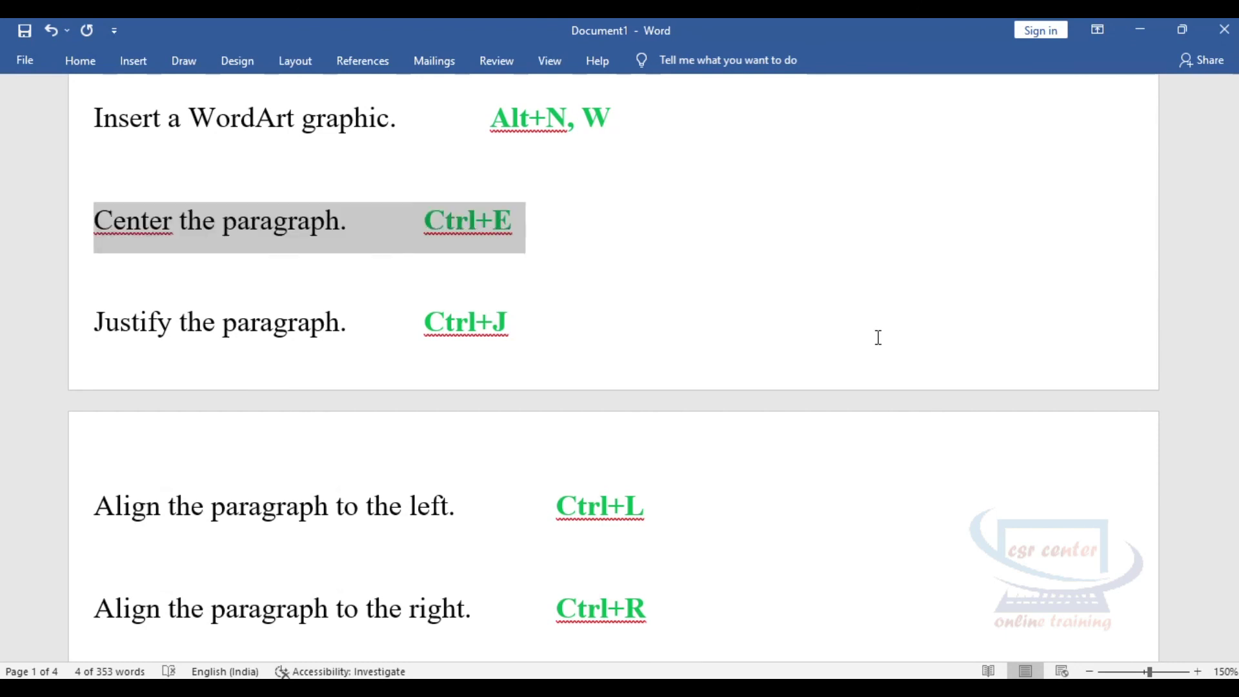
left_click(878, 338)
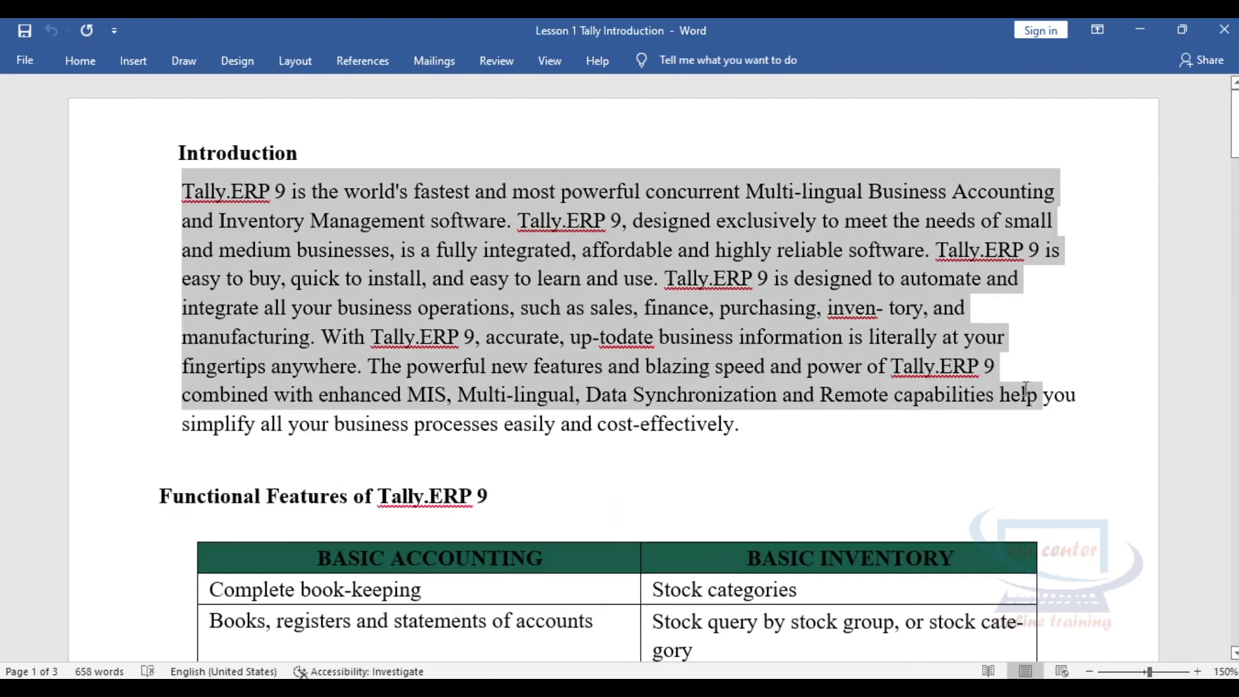
left_click_drag(181, 192, 1095, 413)
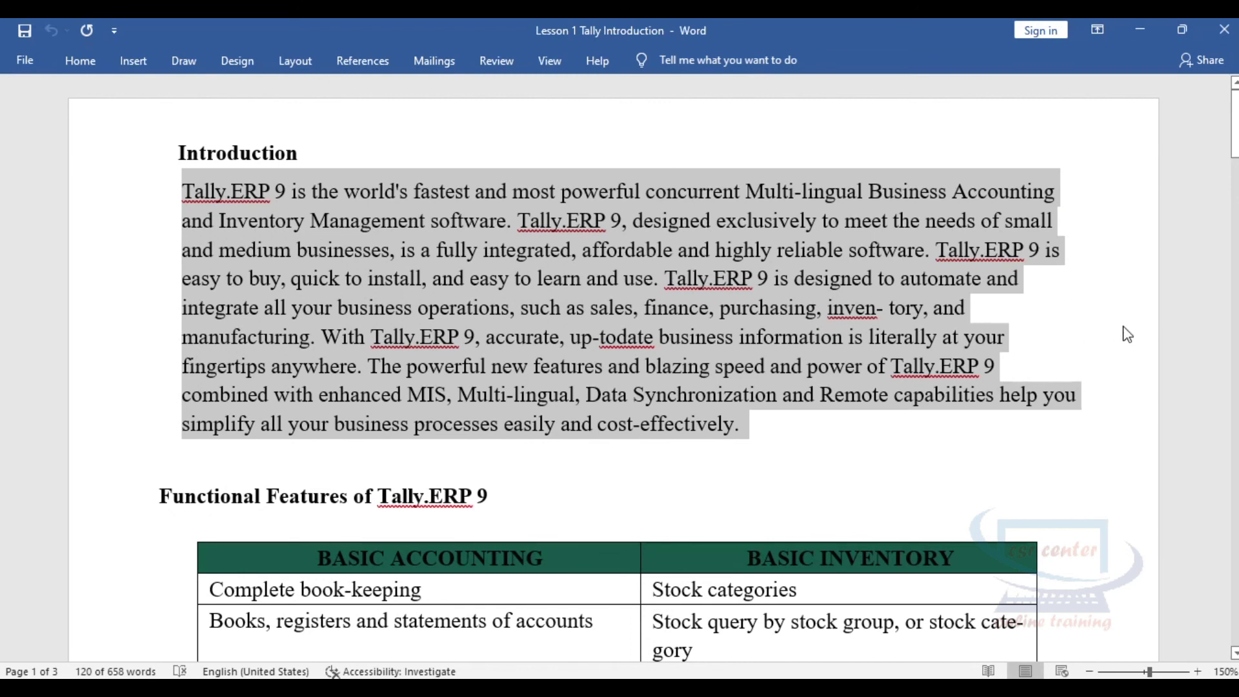
- Justify the Tally.ERP 9 Introduction paragraph with Ctrl+J, then deselect it
key("ctrl+j")
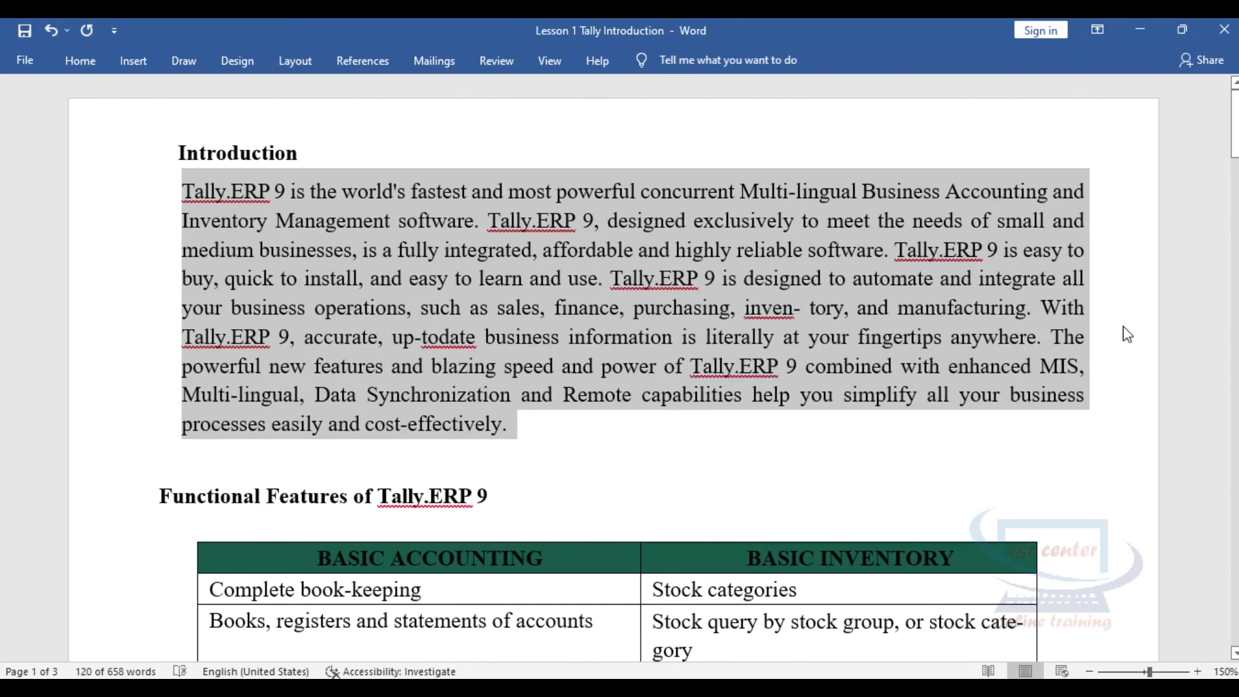
left_click(1039, 319)
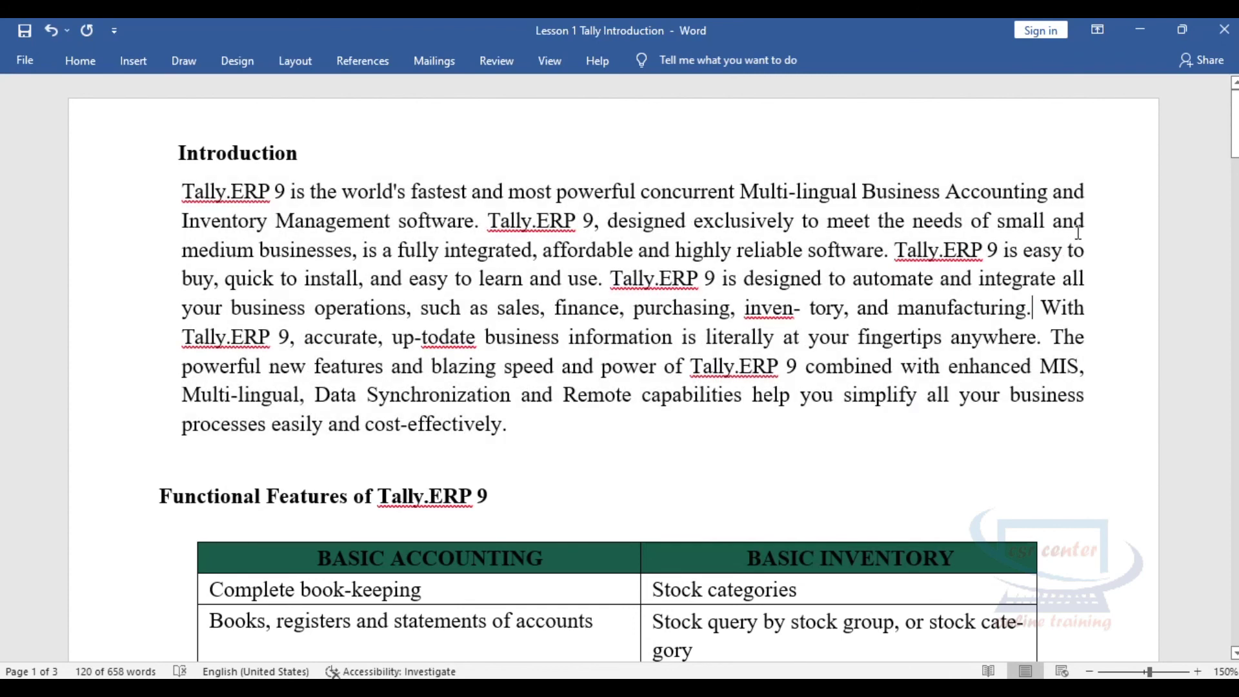
left_click_drag(1087, 191, 1087, 400)
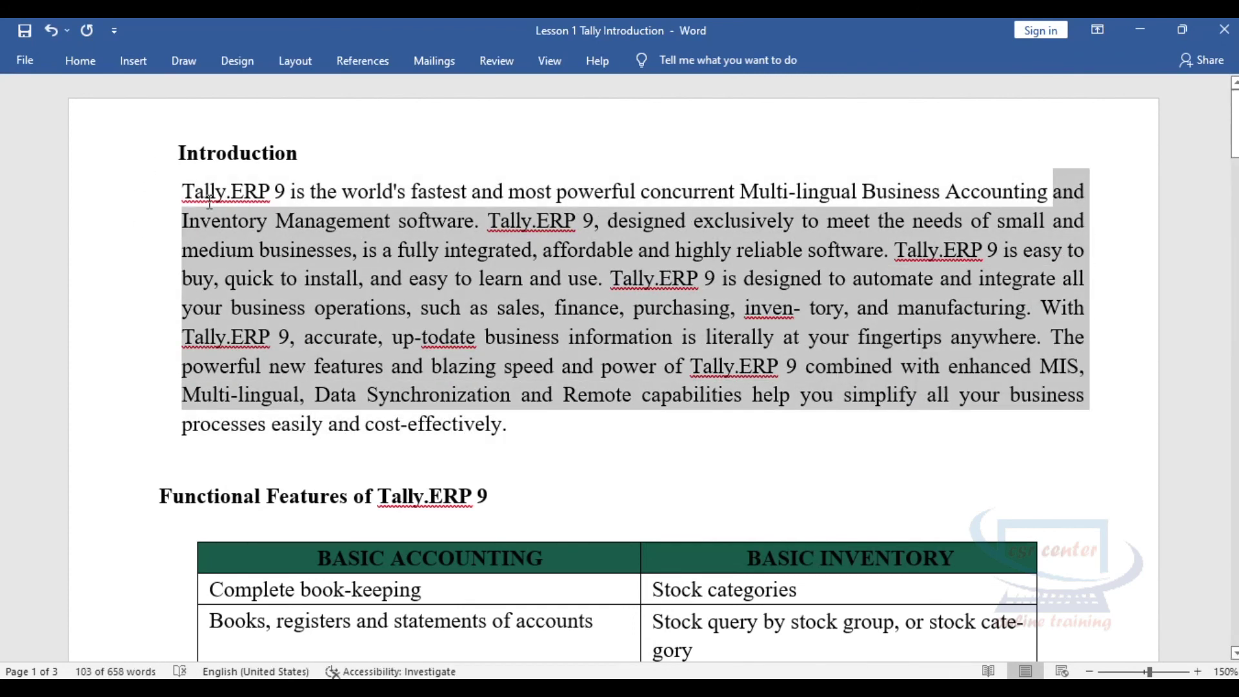
left_click(654, 289)
left_click(611, 276)
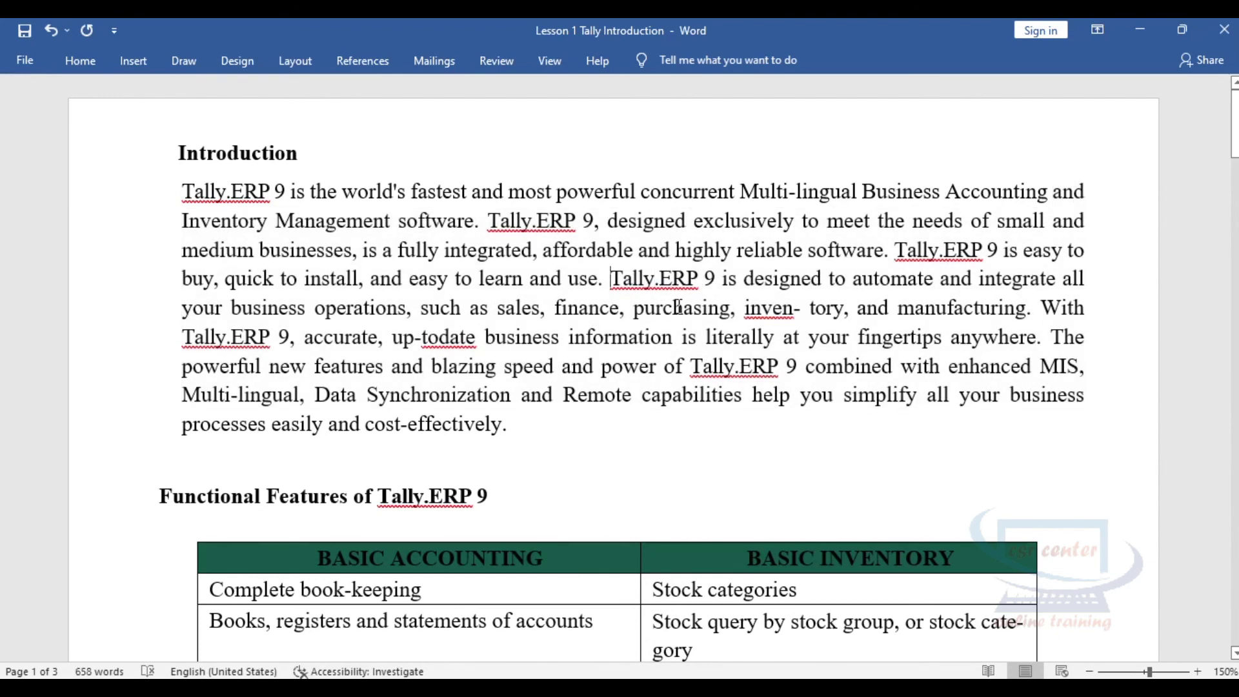